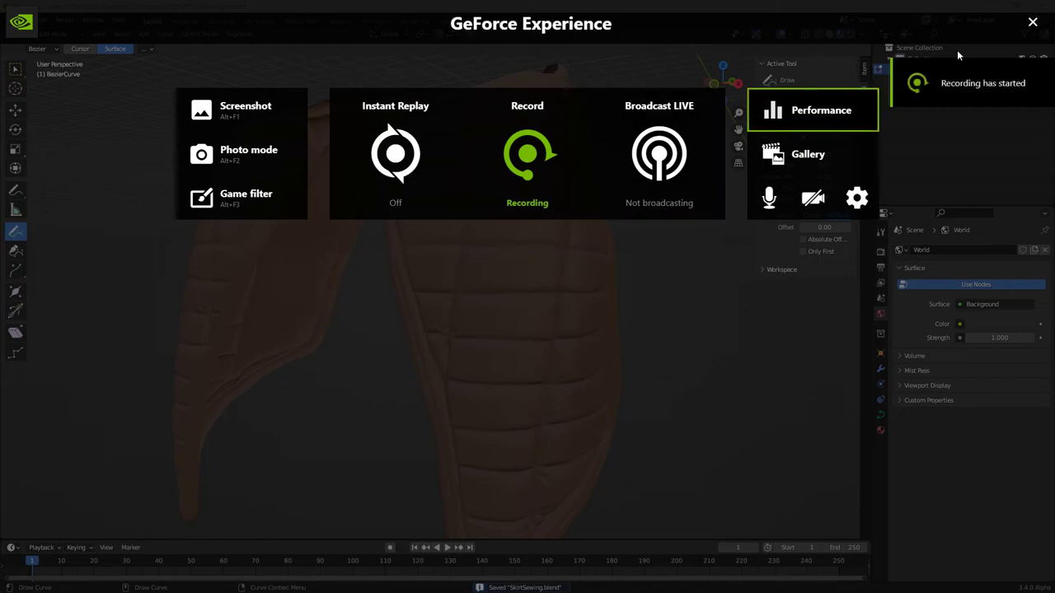
- Close the GeForce overlay and draw the first stitch curve around the hem corner
left_click(1032, 22)
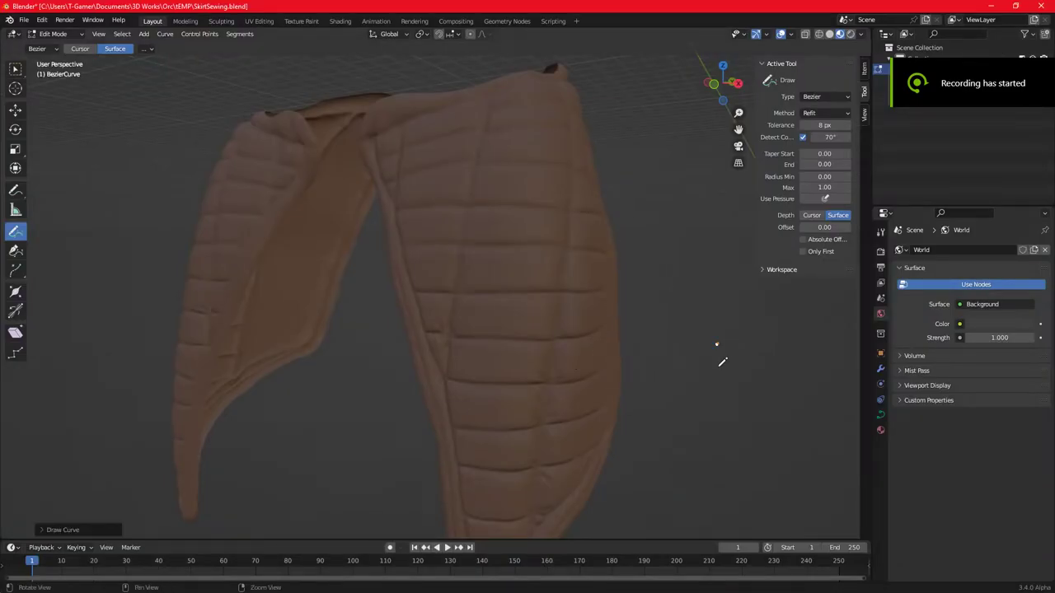
middle_click_drag(695, 376, 581, 328)
scroll(582, 328, "up", 3)
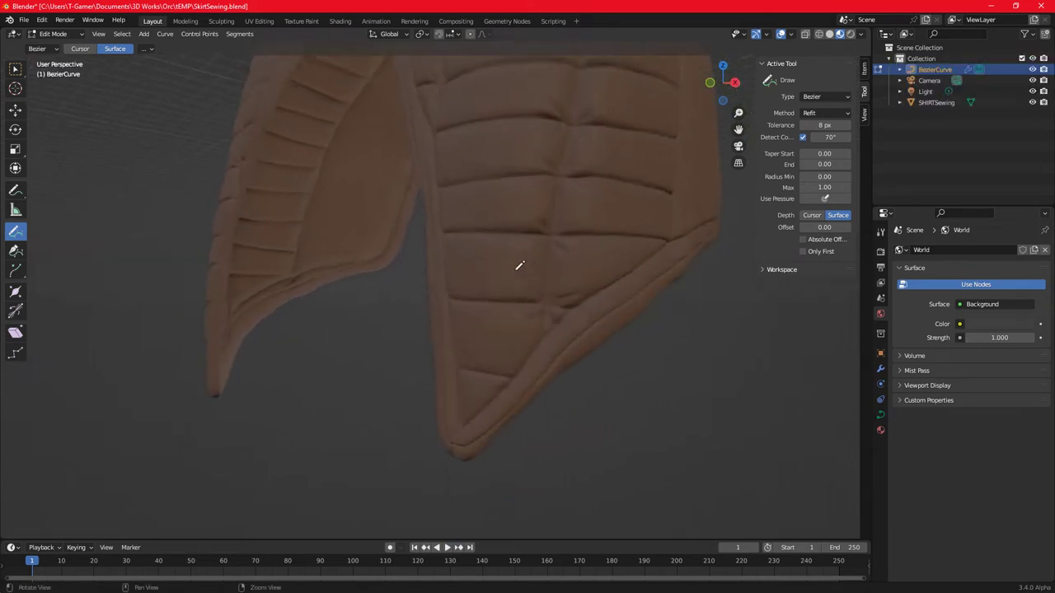
scroll(519, 267, "up", 3)
scroll(549, 236, "up", 3)
scroll(494, 195, "up", 2)
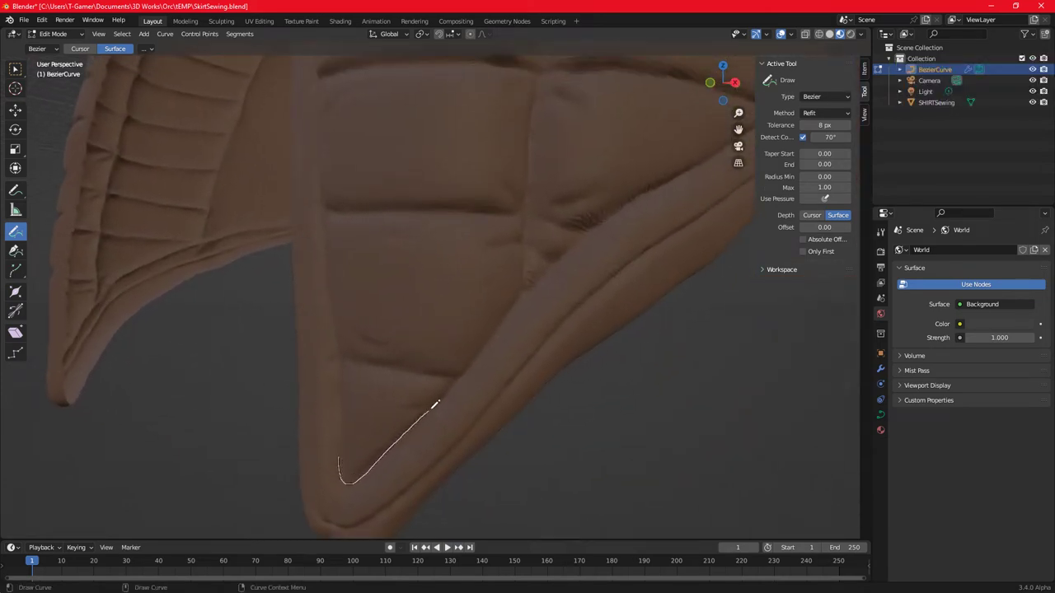
left_click_drag(472, 362, 474, 361)
- Draw a stitch curve from the hem corner up along the fold
middle_click_drag(464, 345, 435, 301)
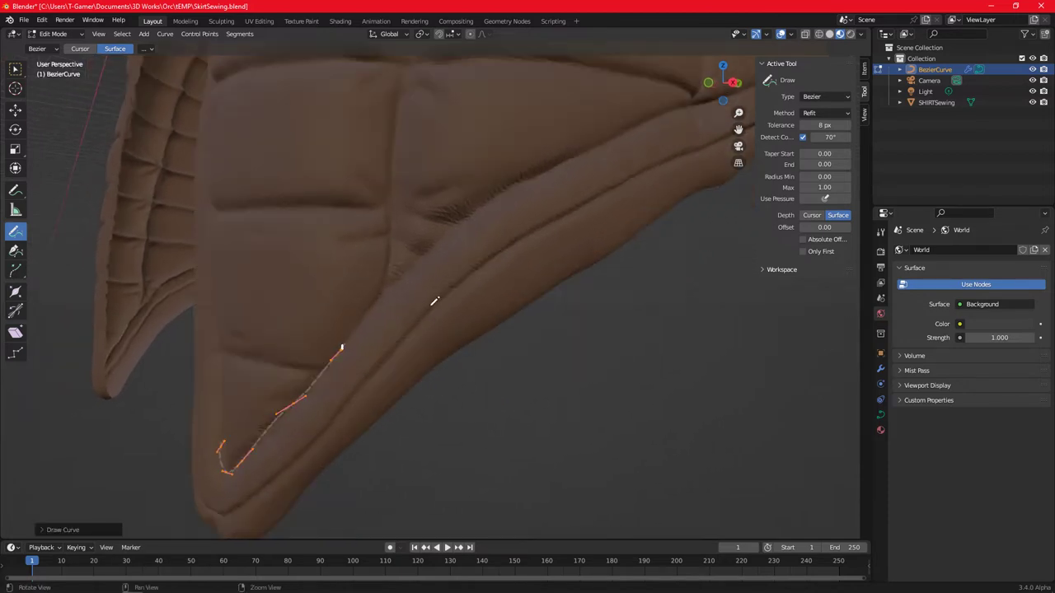
scroll(407, 297, "up", 1)
scroll(391, 376, "up", 1)
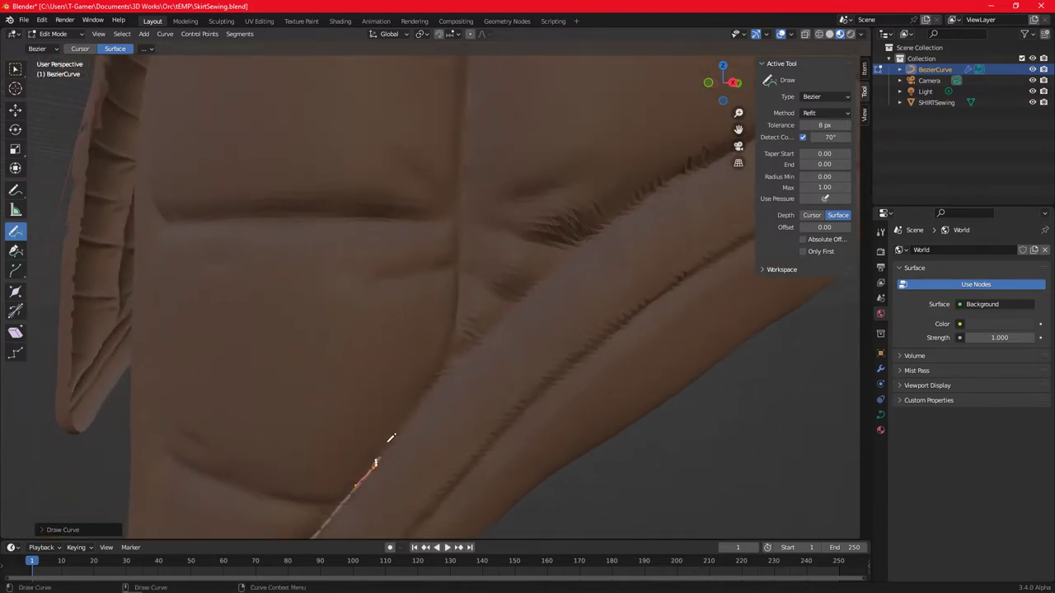
left_click_drag(466, 349, 623, 214)
left_click_drag(675, 178, 674, 178)
mouse_move(674, 178)
middle_mouse_down("shift")
mouse_move(511, 287)
mouse_move(320, 381)
middle_mouse_up("shift")
- Extend the stitch curve further up the fold to the skirt panel's edge
mouse_move(212, 377)
left_mouse_down()
mouse_move(371, 292)
mouse_move(629, 181)
left_mouse_up()
mouse_move(628, 181)
middle_mouse_down("shift")
mouse_move(520, 222)
mouse_move(369, 318)
mouse_move(291, 287)
middle_mouse_up("shift")
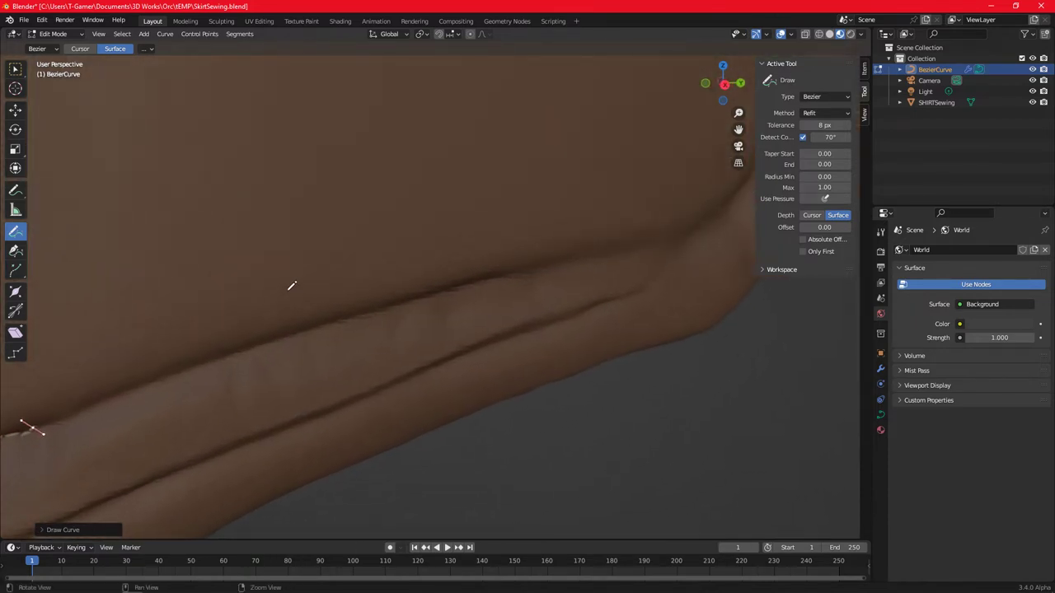
mouse_move(72, 411)
left_mouse_down()
mouse_move(247, 340)
mouse_move(705, 224)
left_mouse_up()
left_click_drag(736, 192, 738, 190)
mouse_move(737, 191)
middle_mouse_down()
mouse_move(502, 299)
mouse_move(464, 294)
mouse_move(495, 301)
mouse_move(466, 318)
mouse_move(388, 297)
mouse_move(428, 295)
mouse_move(404, 278)
mouse_move(430, 332)
mouse_move(392, 405)
middle_mouse_up()
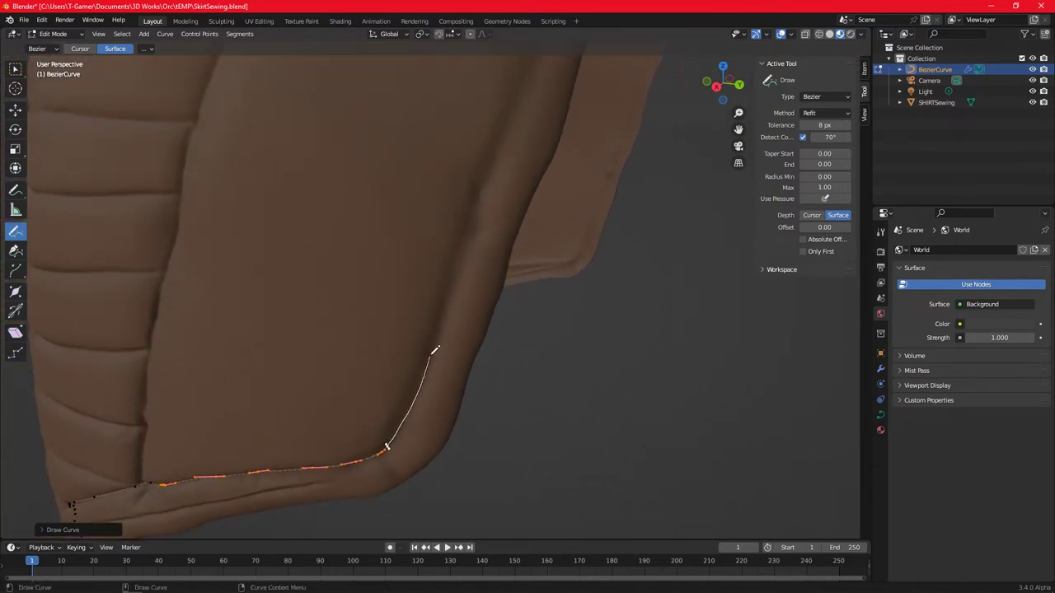
left_click_drag(491, 168, 490, 141)
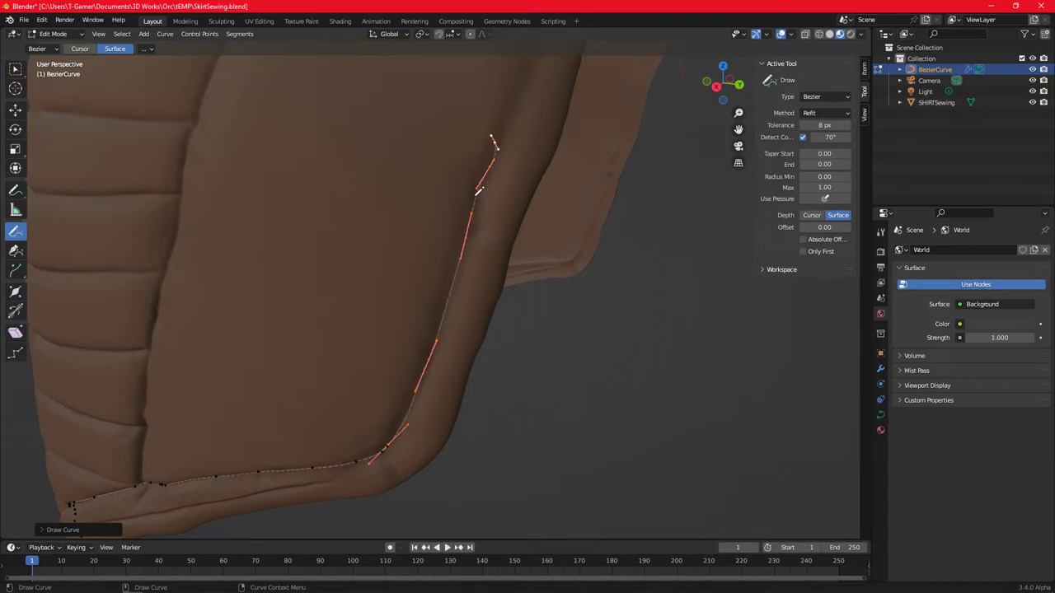
mouse_move(490, 141)
middle_mouse_down()
mouse_move(489, 226)
mouse_move(533, 250)
mouse_move(624, 224)
mouse_move(530, 236)
mouse_move(519, 174)
mouse_move(502, 286)
mouse_move(513, 266)
middle_mouse_up()
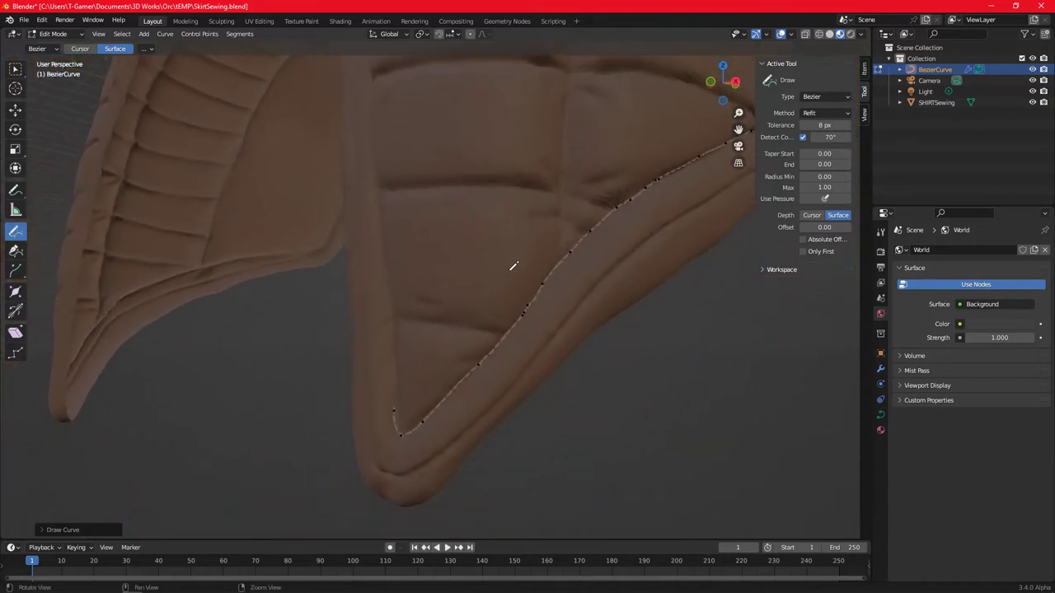
- Draw a stitch curve up the panel's side seam
mouse_move(478, 324)
middle_mouse_down()
mouse_move(494, 330)
mouse_move(480, 313)
mouse_move(454, 318)
middle_mouse_up()
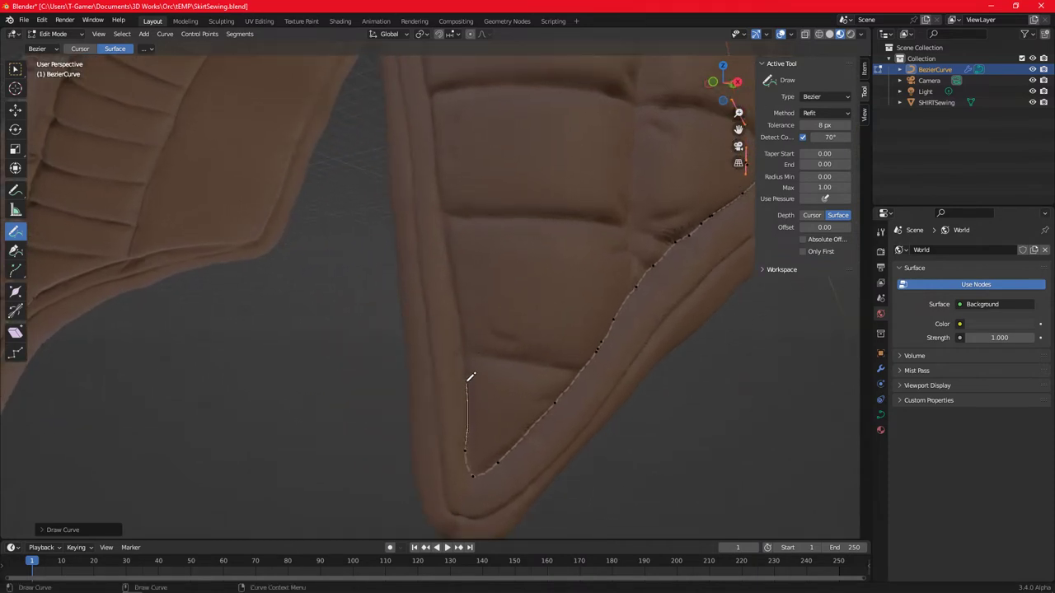
left_click_drag(456, 274, 441, 247)
scroll(507, 309, "up", 2)
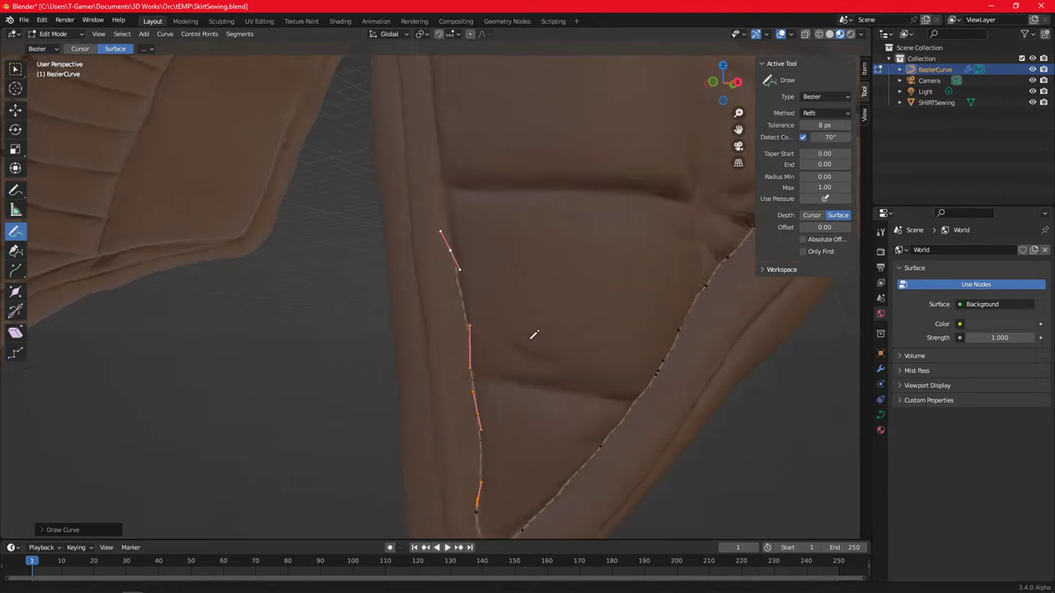
scroll(527, 317, "up", 3)
scroll(494, 212, "down", 5, "shift")
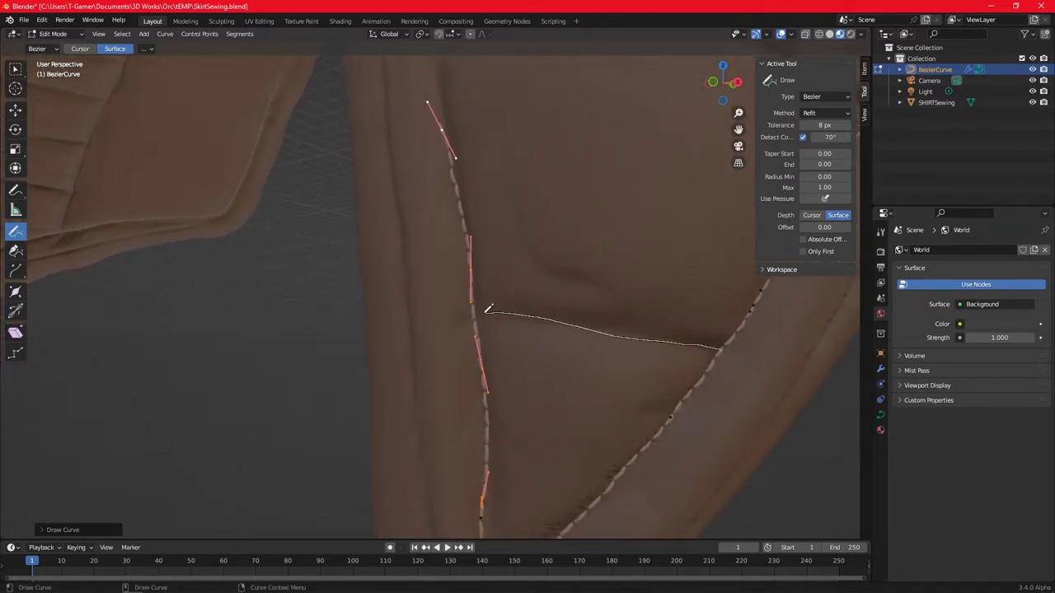
- Add a stitch across the quilting crease and extend the side-seam curve upward
left_click_drag(679, 339, 476, 308)
mouse_move(534, 314)
middle_mouse_down()
mouse_move(559, 310)
mouse_move(494, 370)
mouse_move(424, 308)
mouse_move(407, 415)
mouse_move(372, 355)
mouse_move(431, 306)
mouse_move(462, 346)
mouse_move(495, 334)
mouse_move(488, 348)
mouse_move(511, 332)
mouse_move(454, 313)
middle_mouse_up()
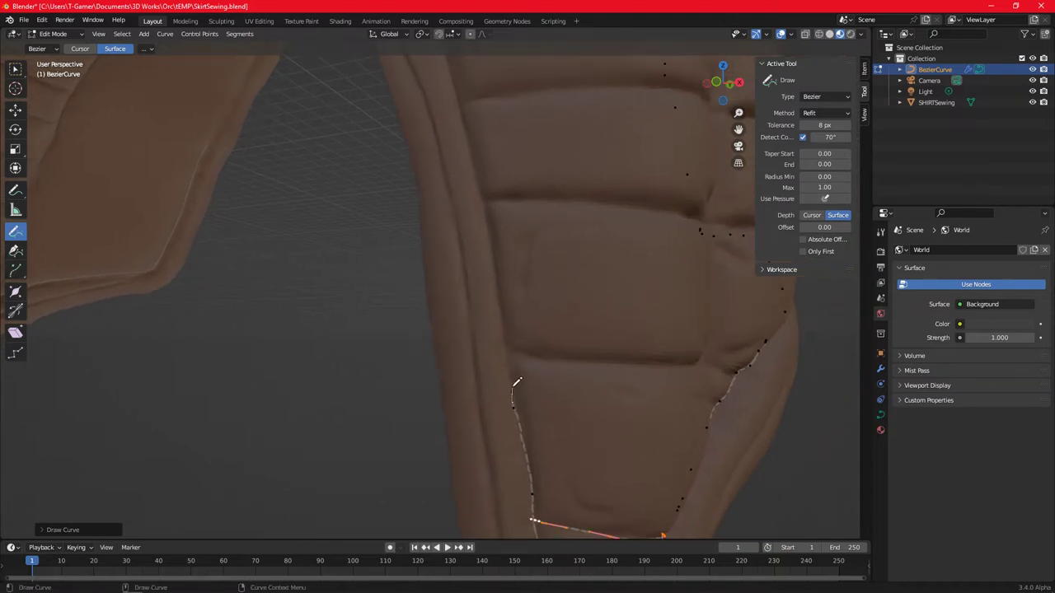
left_click_drag(507, 308, 500, 248)
left_click_drag(494, 200, 495, 198)
middle_click_drag(514, 189, 499, 217)
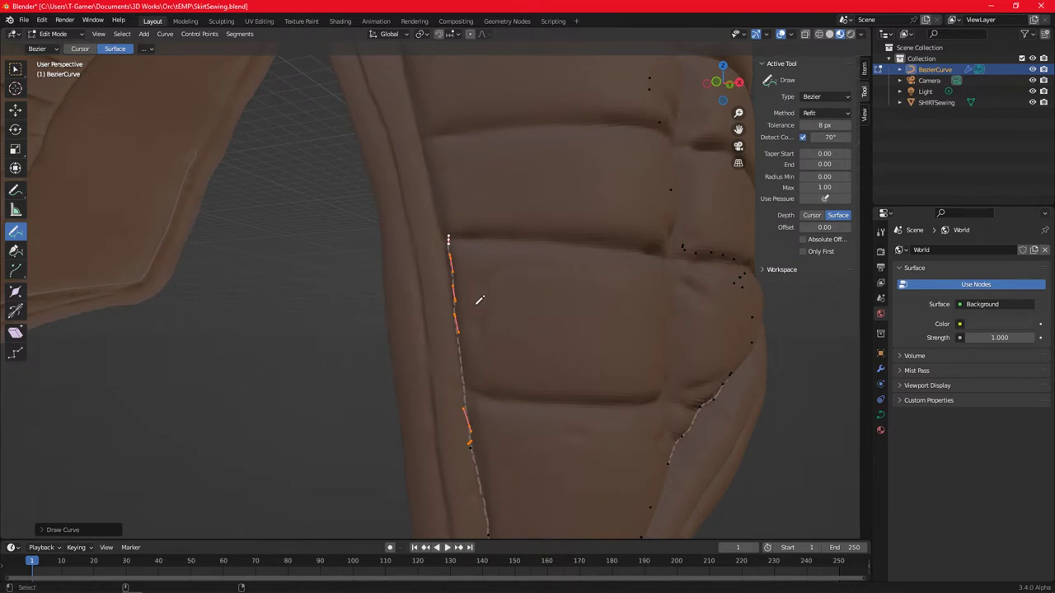
- Undo and redraw the side-seam stitch curve twice
key("ctrl+z")
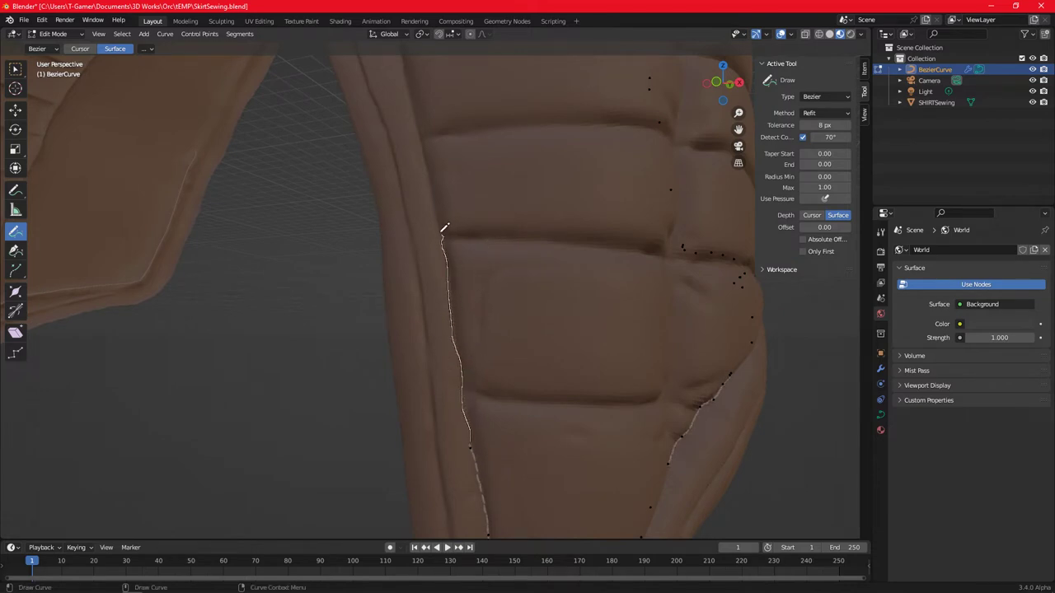
left_click_drag(443, 228, 444, 230)
key("ctrl+z")
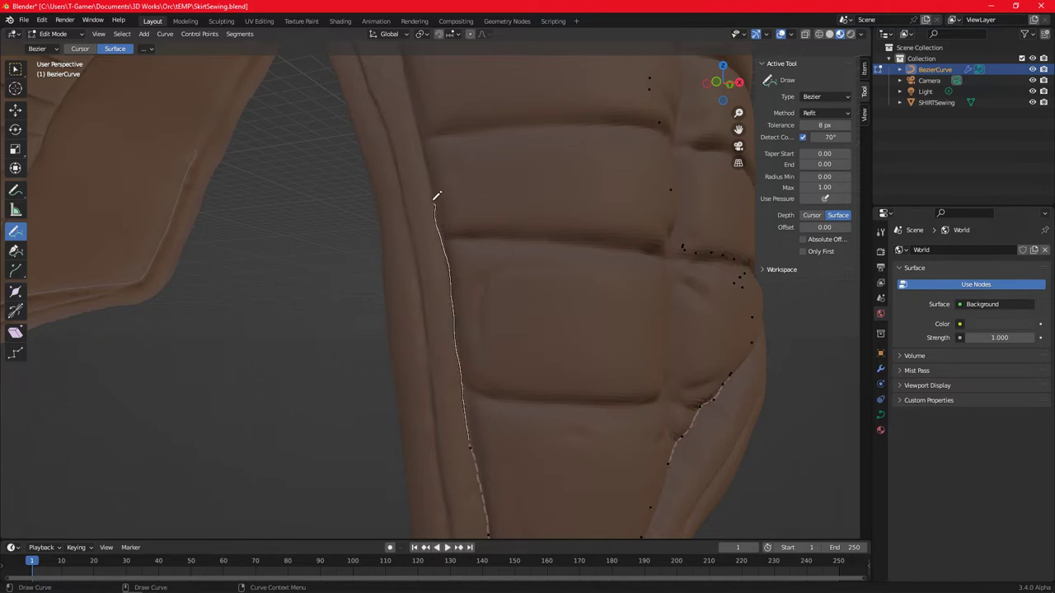
left_click_drag(437, 195, 437, 197)
scroll(475, 217, "up", 1)
scroll(443, 313, "up", 1)
scroll(468, 275, "up", 1)
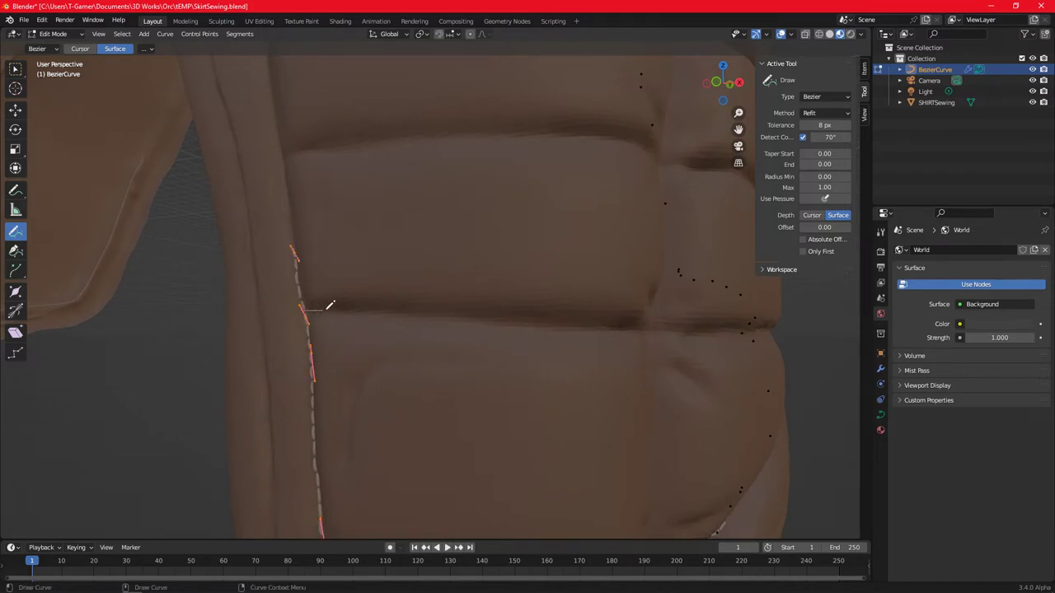
- Stitch along the horizontal crease and extend it rightward
left_click_drag(399, 309, 692, 329)
middle_click_drag(664, 329, 401, 335)
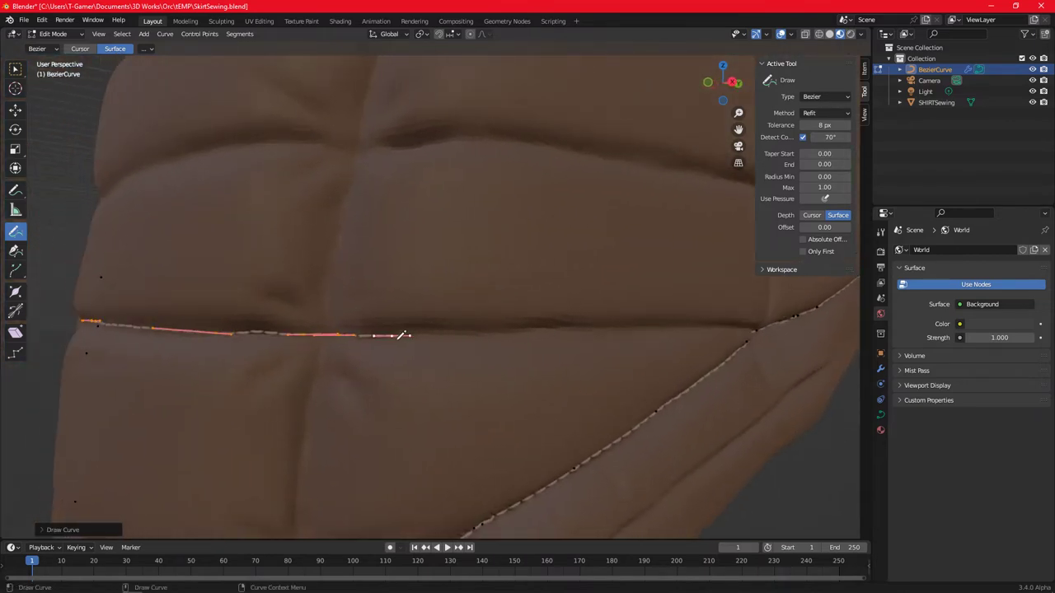
left_click_drag(429, 329, 747, 322)
mouse_move(747, 323)
middle_mouse_down()
mouse_move(566, 282)
mouse_move(532, 357)
mouse_move(706, 287)
mouse_move(531, 331)
mouse_move(513, 306)
middle_mouse_up()
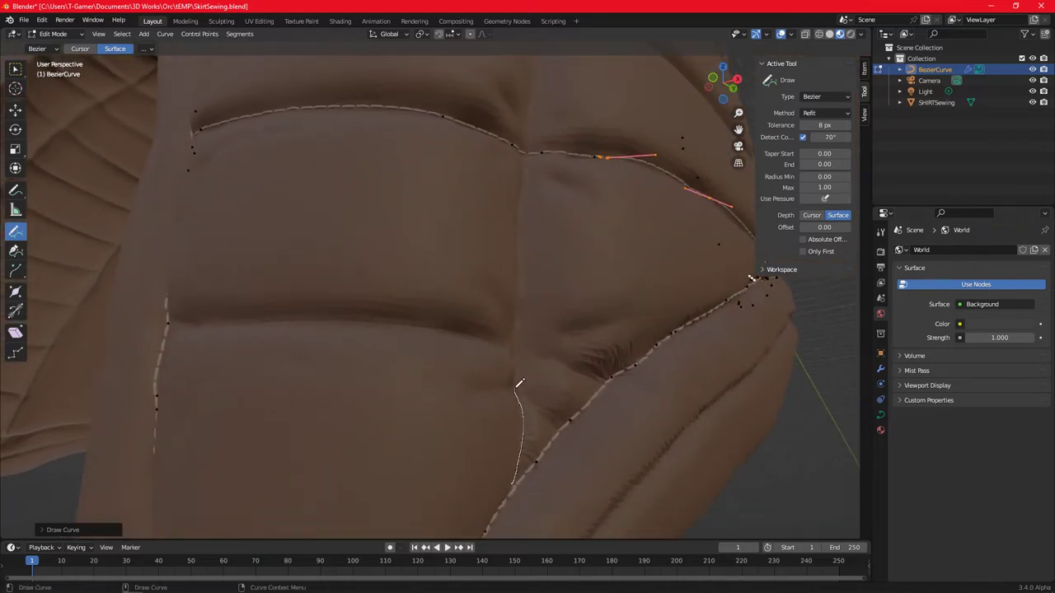
- Finish the seam stitch and start a stitch up the centre seam
left_click_drag(525, 304, 530, 278)
mouse_move(530, 278)
middle_mouse_down()
mouse_move(530, 301)
mouse_move(499, 329)
mouse_move(487, 318)
middle_mouse_up()
scroll(486, 318, "up", 2)
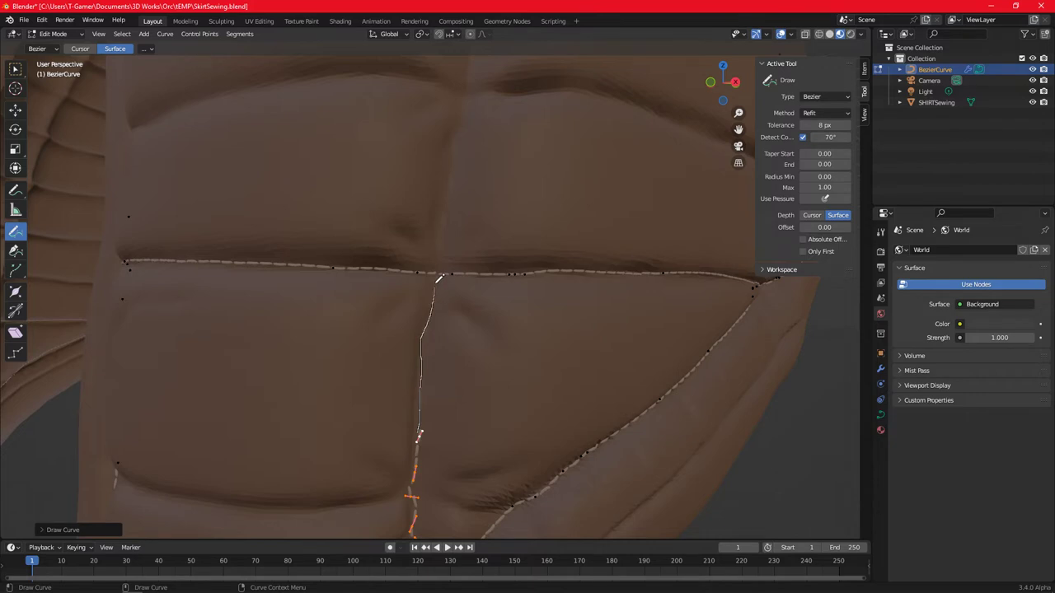
left_click_drag(446, 226, 447, 224)
middle_click_drag(471, 212, 441, 364)
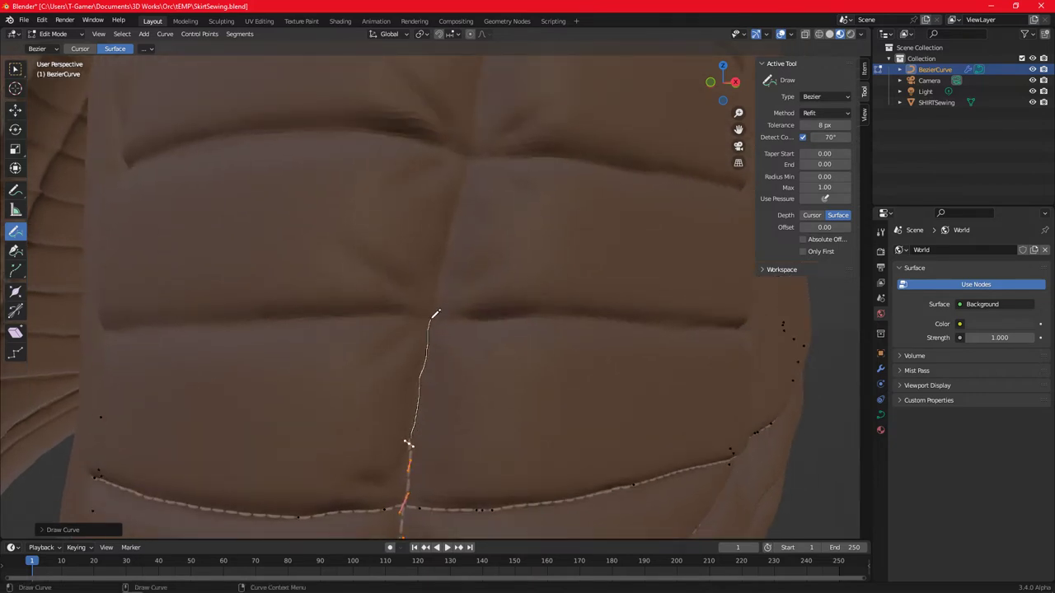
- Extend the centre-seam stitch up to the upper crease
left_click_drag(467, 165, 470, 160)
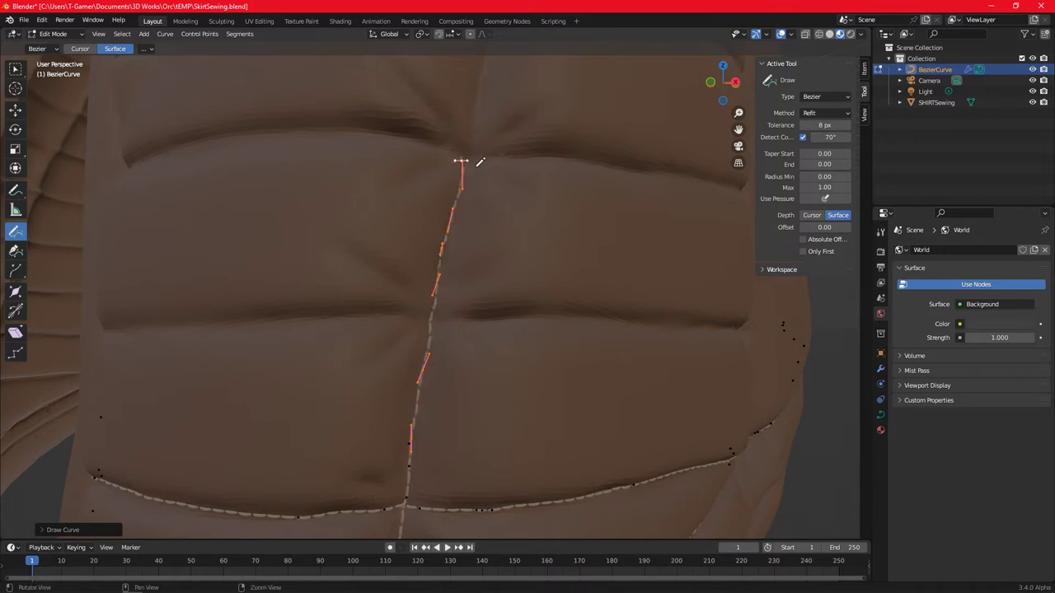
mouse_move(470, 160)
middle_mouse_down()
mouse_move(478, 271)
mouse_move(501, 130)
middle_mouse_up()
scroll(466, 299, "up", 3)
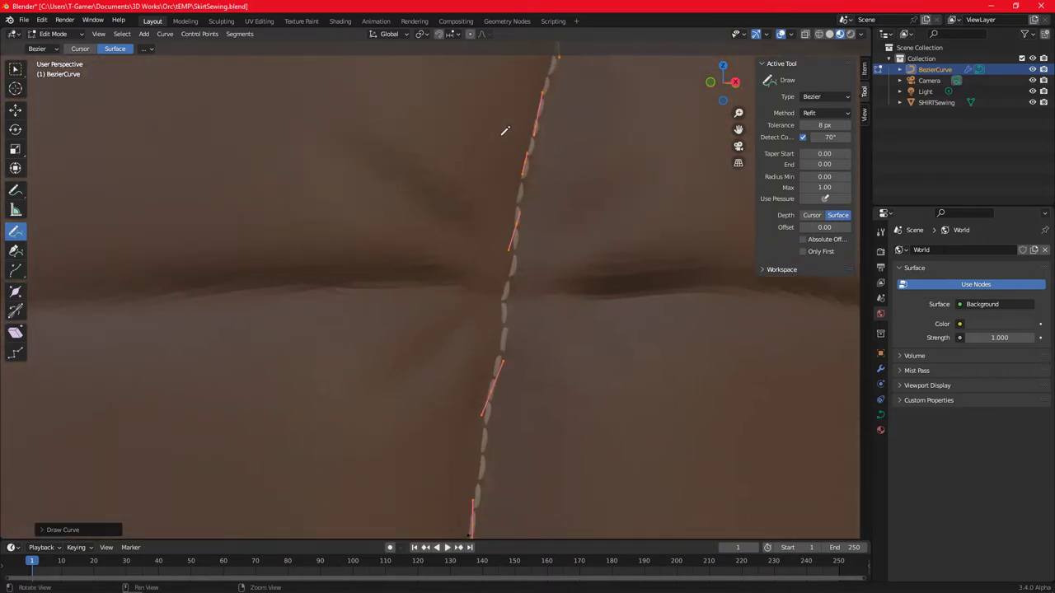
scroll(529, 252, "down", 3)
middle_click_drag(530, 252, 489, 308)
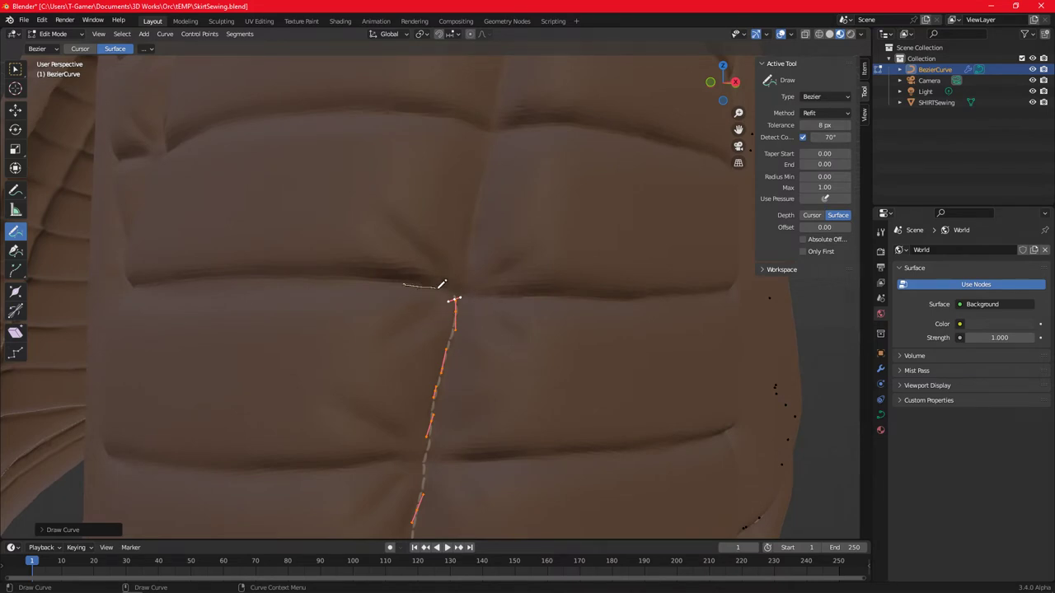
- Stitch along the crease to the right, then leftward to the inner fold
mouse_move(510, 288)
left_mouse_down()
mouse_move(717, 288)
mouse_move(661, 282)
left_mouse_up()
mouse_move(661, 282)
middle_mouse_down()
mouse_move(496, 291)
mouse_move(592, 311)
middle_mouse_up()
left_click_drag(533, 311, 186, 302)
mouse_move(186, 302)
middle_mouse_down()
mouse_move(306, 294)
mouse_move(301, 277)
mouse_move(360, 296)
mouse_move(376, 222)
mouse_move(394, 223)
mouse_move(419, 249)
middle_mouse_up()
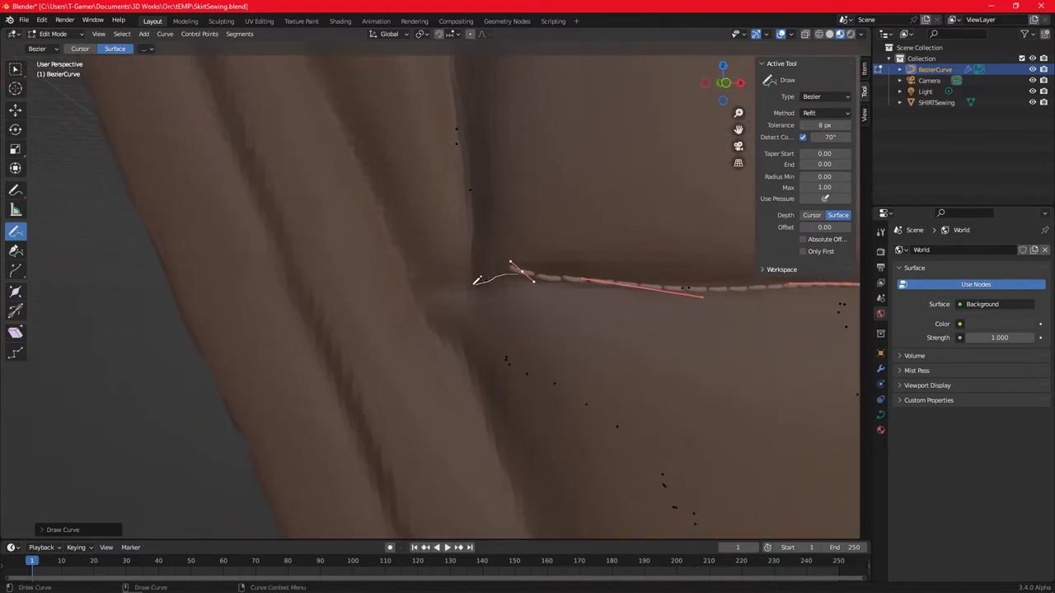
- Finish the crease stitch and join a new stitch onto it
left_click_drag(418, 289, 417, 289)
mouse_move(416, 290)
middle_mouse_down()
mouse_move(487, 337)
mouse_move(478, 354)
mouse_move(512, 398)
middle_mouse_up()
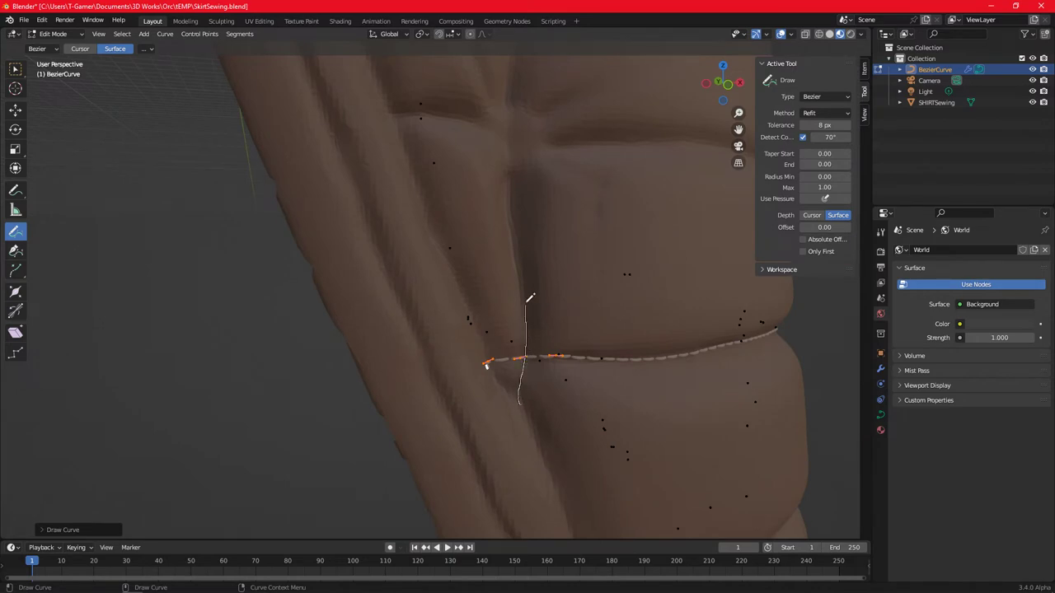
left_click_drag(530, 298, 530, 296)
mouse_move(530, 295)
middle_mouse_down()
mouse_move(513, 236)
mouse_move(524, 264)
mouse_move(484, 262)
mouse_move(471, 192)
middle_mouse_up()
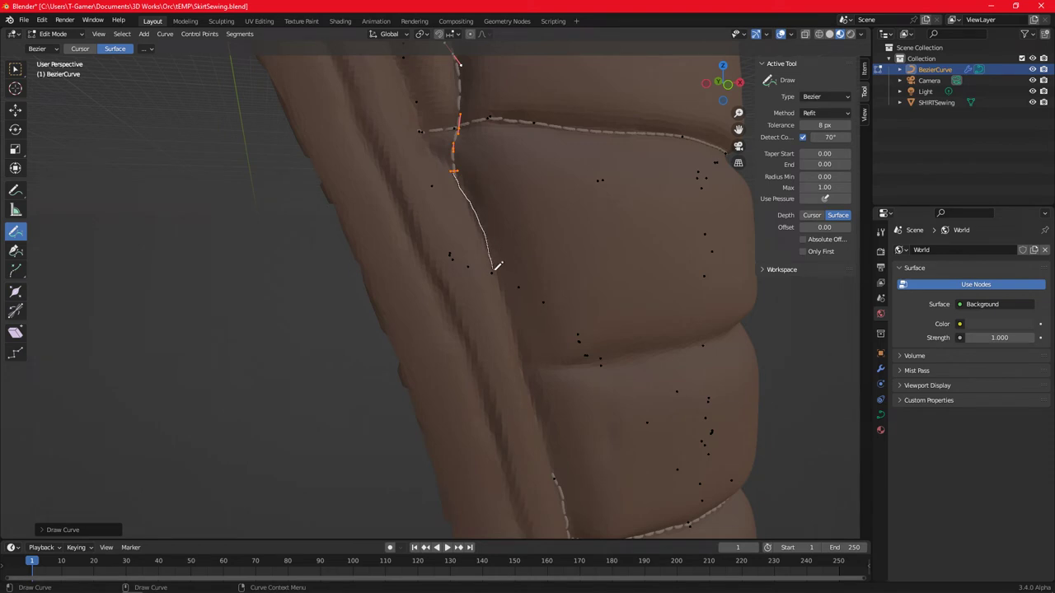
- Replace a bad side-seam stroke with a stitch up the vertical seam to the junction
left_click_drag(494, 267, 544, 406)
left_click_drag(559, 471, 559, 472)
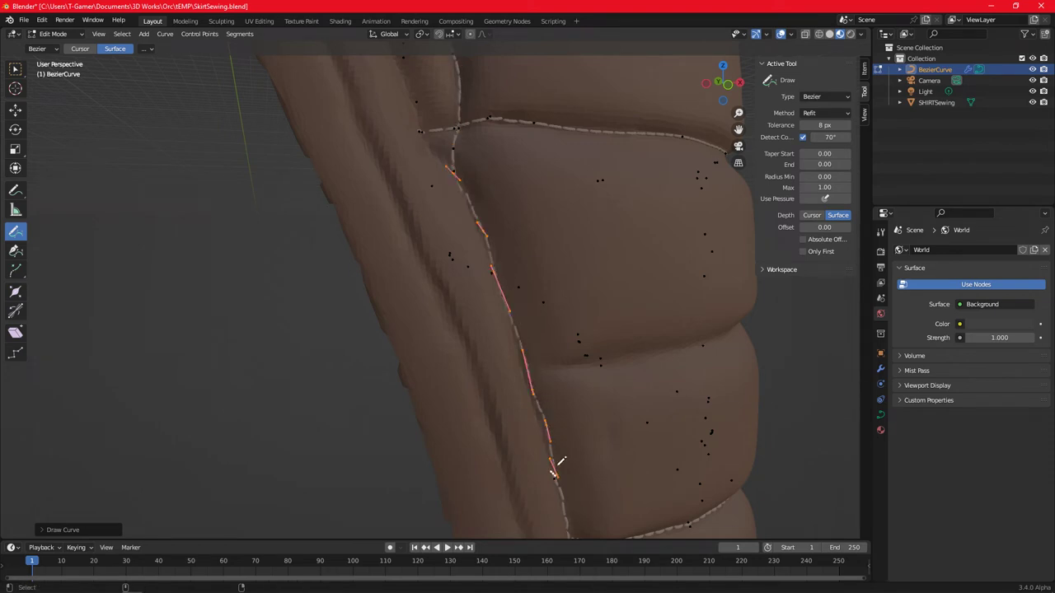
key("ctrl+z")
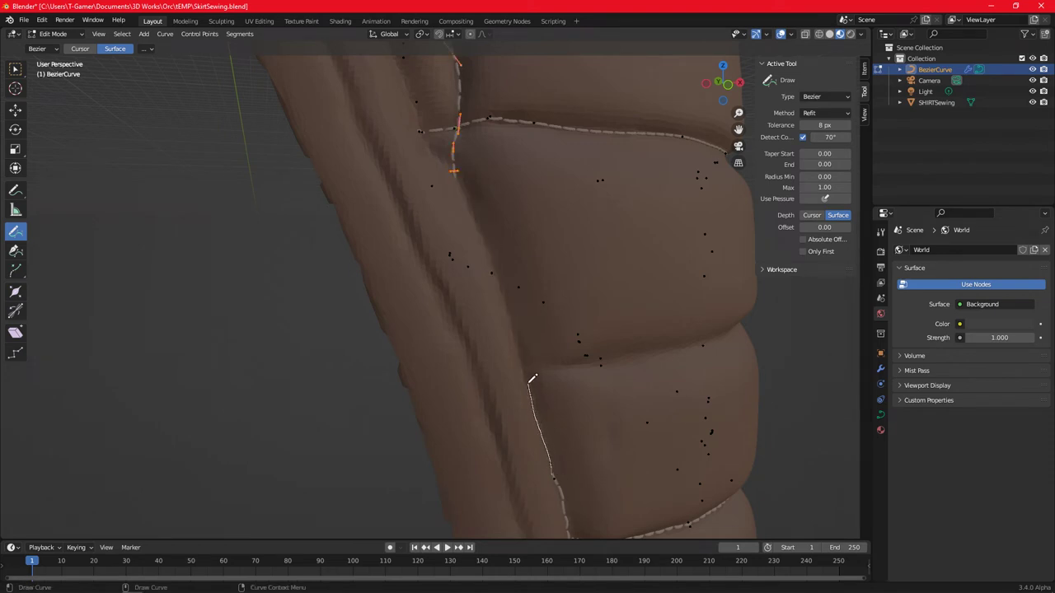
left_click_drag(518, 328, 494, 254)
left_click_drag(463, 171, 462, 172)
scroll(530, 287, "up", 3)
scroll(483, 266, "up", 2)
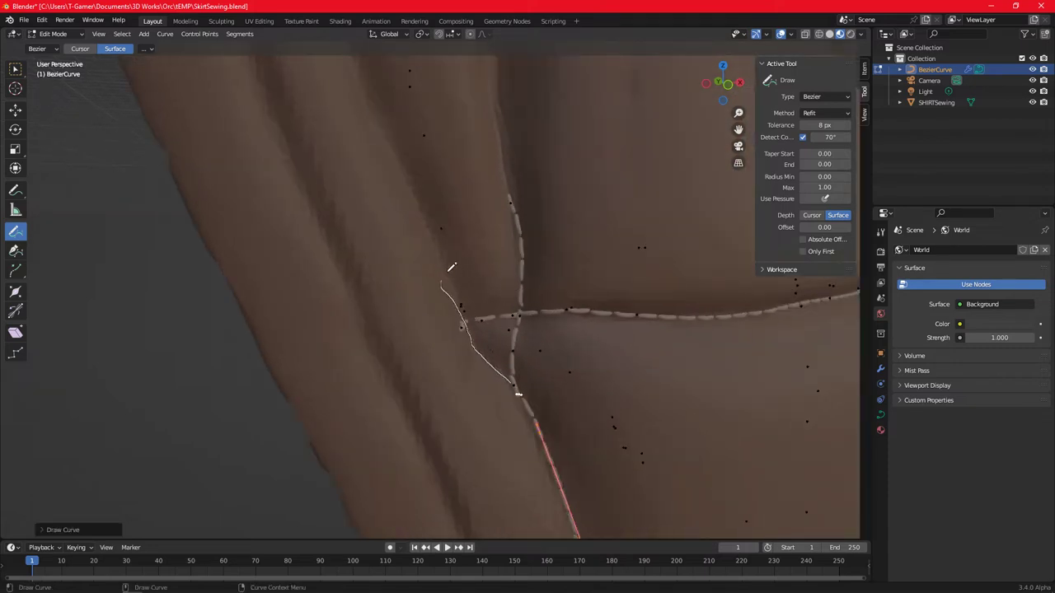
- Draw an up-left seam stitch, then redraw the horizontal seam stitch cleanly
left_click_drag(476, 338, 449, 276)
mouse_move(478, 255)
middle_mouse_down()
mouse_move(509, 305)
mouse_move(399, 270)
mouse_move(306, 351)
middle_mouse_up()
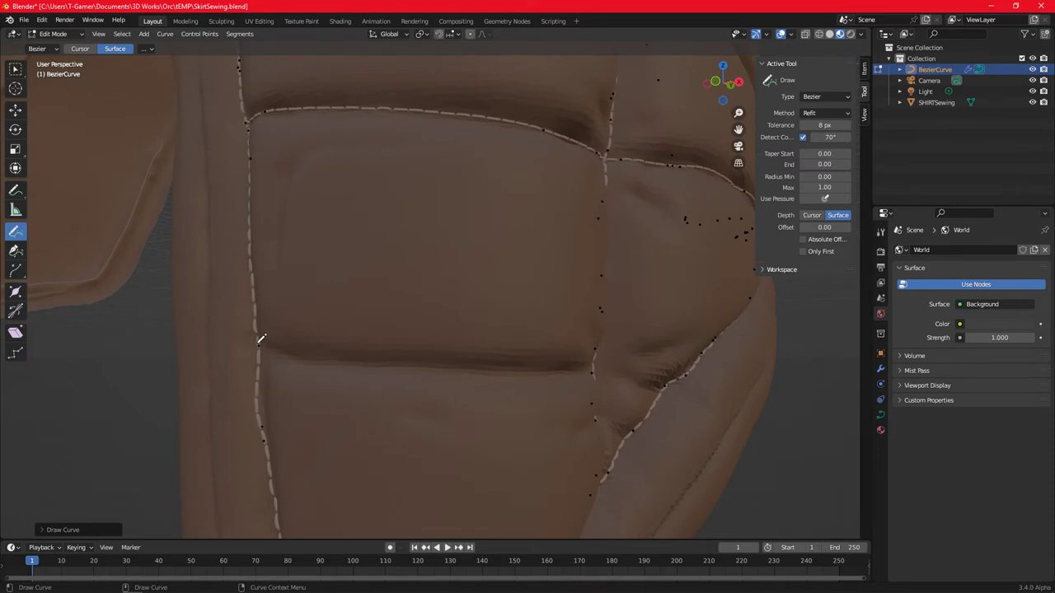
left_click_drag(291, 349, 598, 363)
key("ctrl+z")
left_click_drag(266, 344, 600, 364)
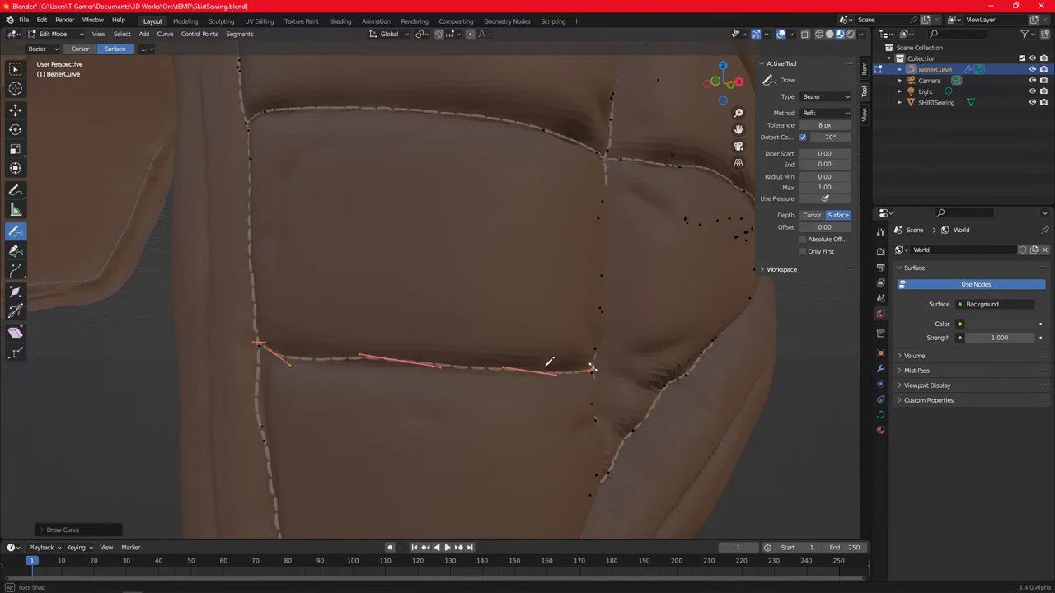
middle_click_drag(547, 363, 514, 360)
- Continue the horizontal stitch past the vertical seam
scroll(495, 370, "up", 3)
scroll(458, 385, "down", 3)
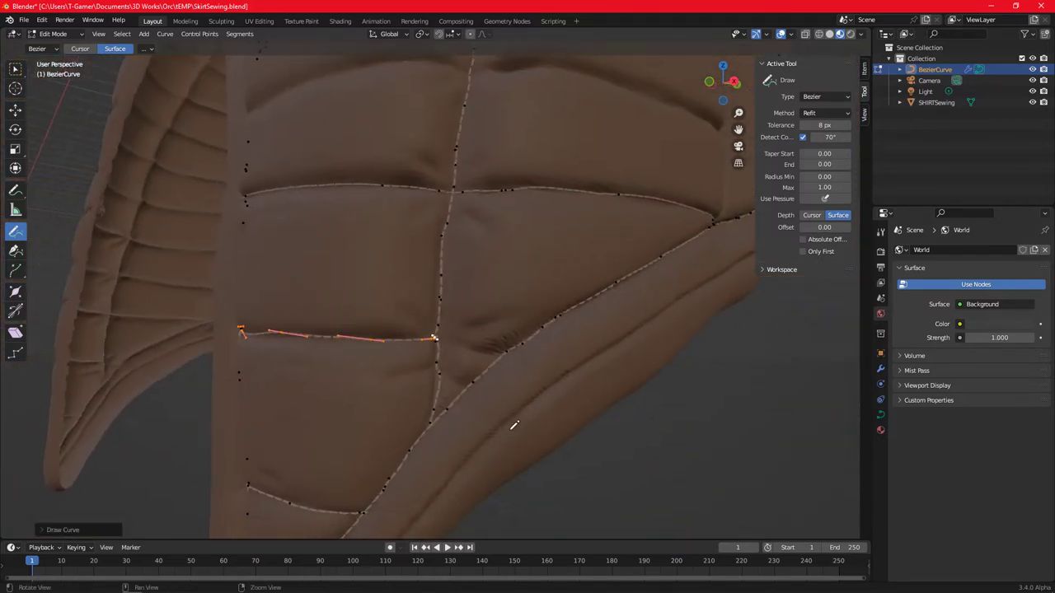
middle_click_drag(462, 384, 494, 388)
scroll(497, 387, "up", 3)
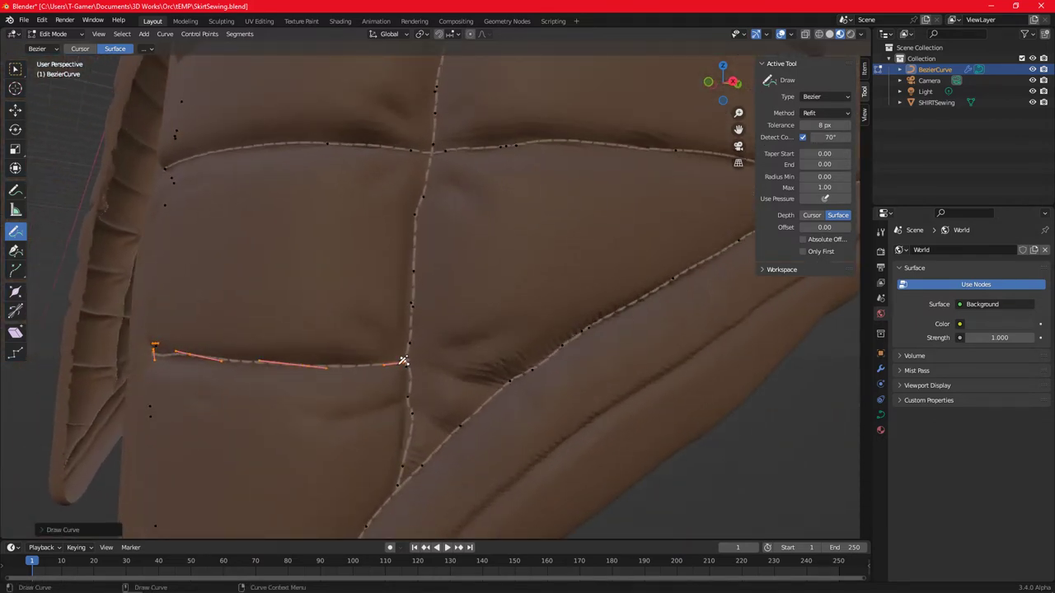
left_click_drag(480, 378, 481, 379)
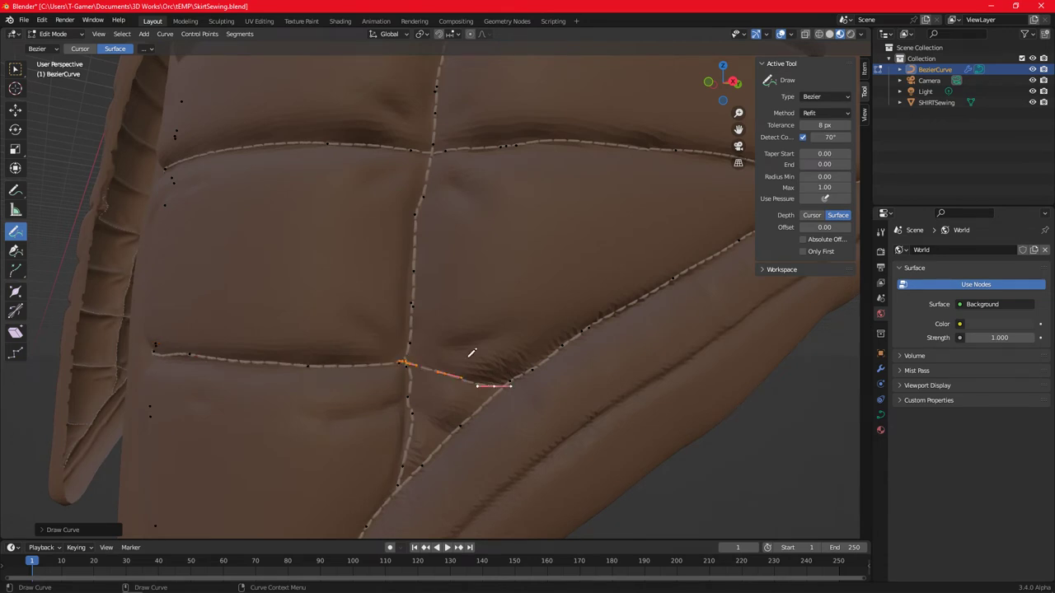
mouse_move(478, 355)
middle_mouse_down()
mouse_move(595, 411)
mouse_move(544, 431)
mouse_move(493, 381)
mouse_move(513, 365)
mouse_move(447, 347)
middle_mouse_up()
- Draw a stitch curve along a horizontal seam across the torso
scroll(447, 346, "up", 1)
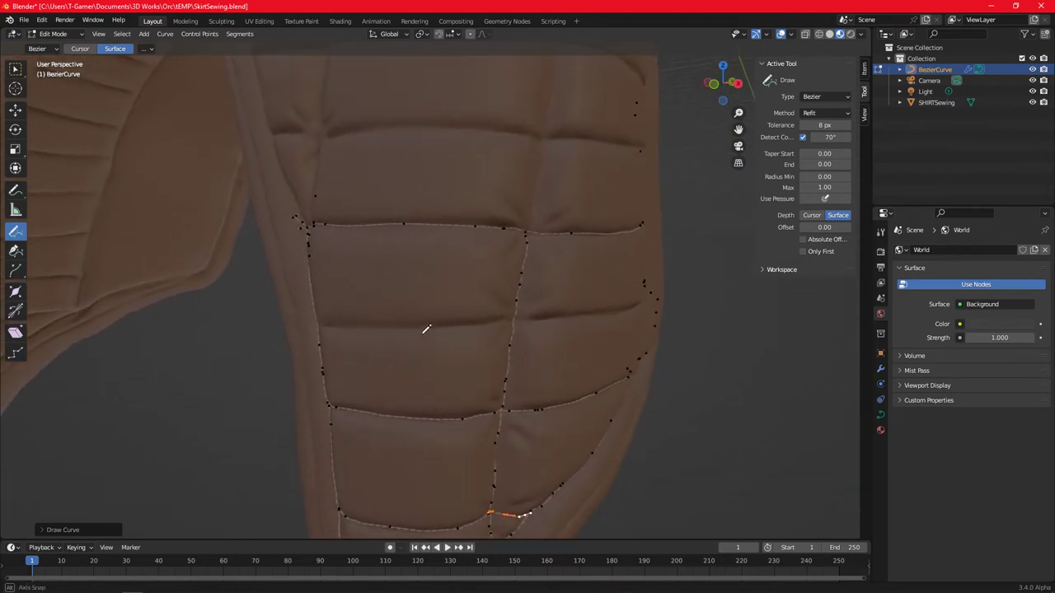
scroll(426, 327, "up", 2)
scroll(395, 259, "up", 2)
scroll(311, 329, "up", 1)
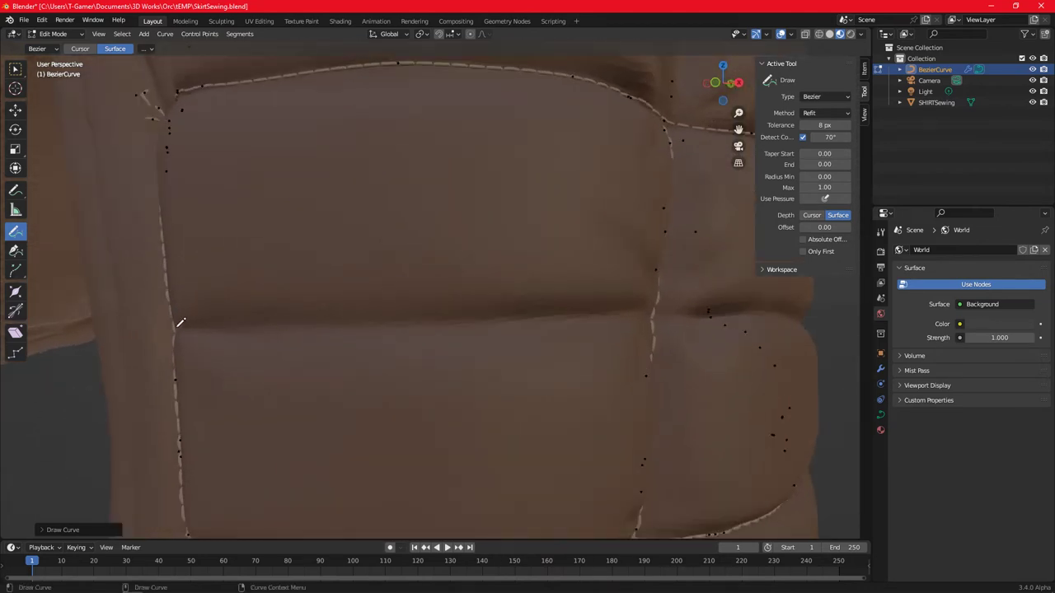
mouse_move(180, 327)
left_mouse_down()
mouse_move(645, 308)
mouse_move(651, 319)
left_mouse_up()
middle_click_drag(527, 318, 280, 338)
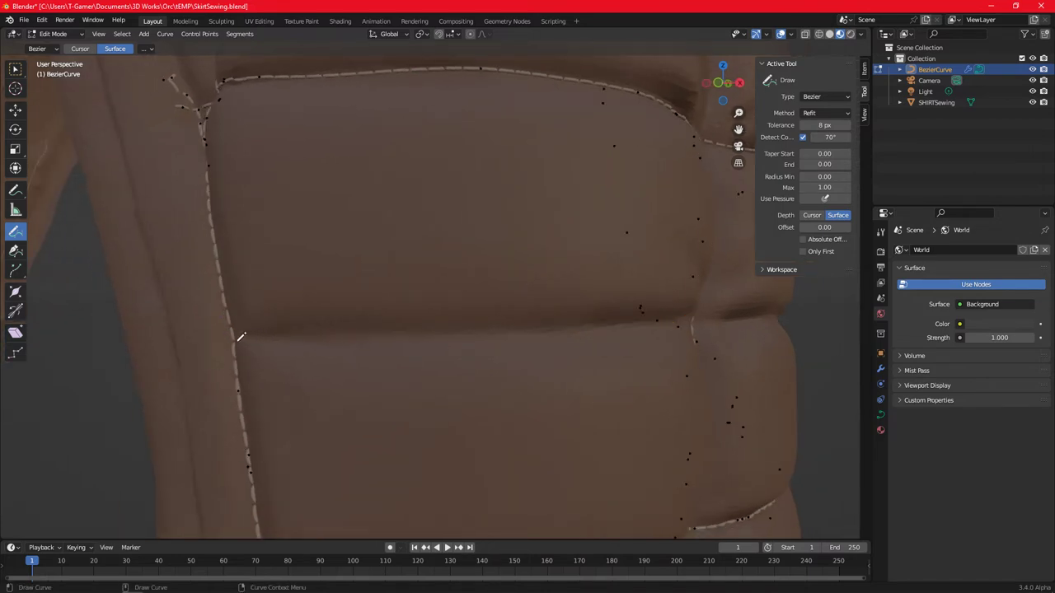
- Add another horizontal seam stitch, extending it right from the earlier curve end
left_click_drag(260, 333, 695, 316)
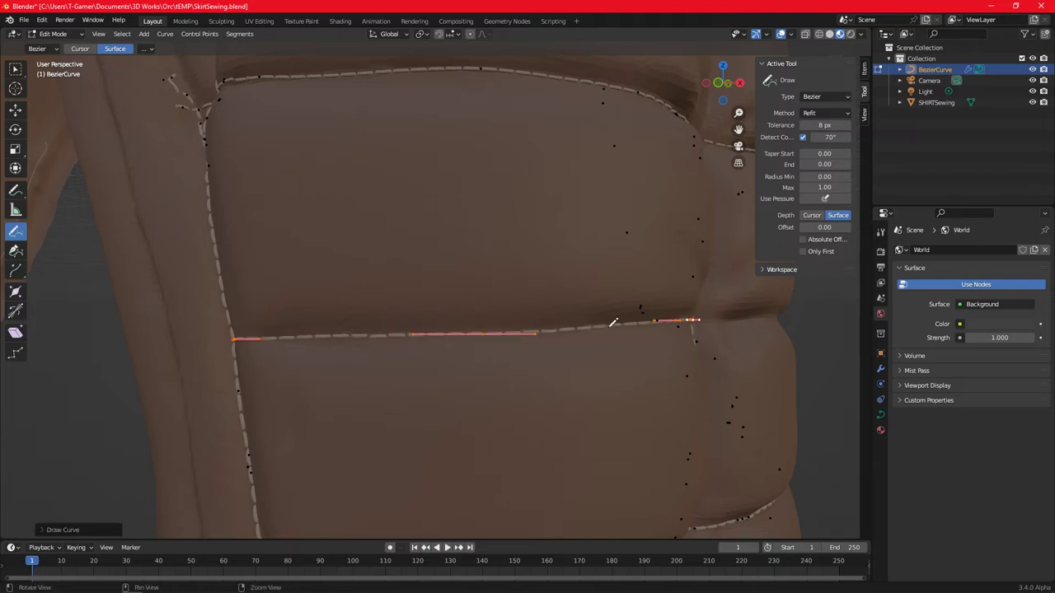
middle_click_drag(608, 318, 547, 329)
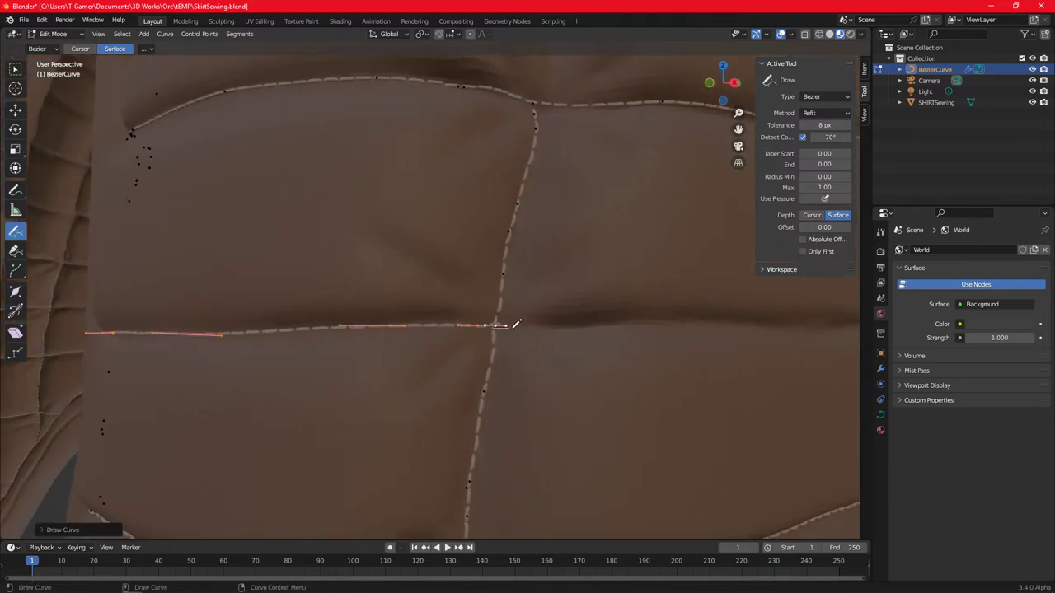
mouse_move(516, 324)
left_mouse_down()
mouse_move(737, 308)
mouse_move(737, 319)
left_mouse_up()
mouse_move(737, 323)
middle_mouse_down()
mouse_move(680, 330)
mouse_move(522, 259)
mouse_move(464, 320)
mouse_move(478, 299)
mouse_move(431, 311)
middle_mouse_up()
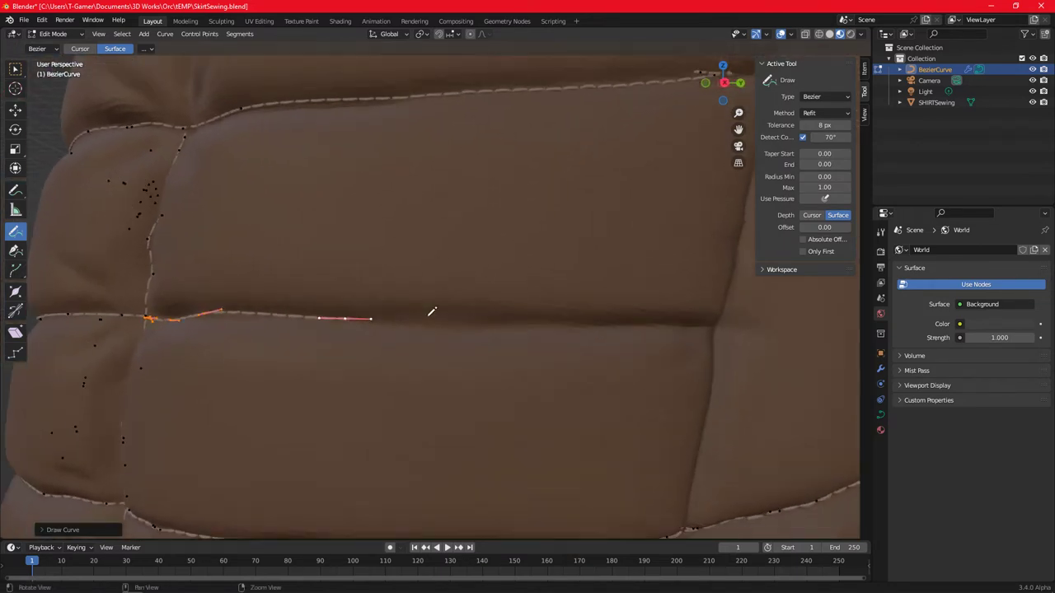
left_click_drag(352, 314, 719, 324)
mouse_move(719, 324)
middle_mouse_down()
mouse_move(681, 349)
mouse_move(588, 353)
mouse_move(525, 426)
middle_mouse_up()
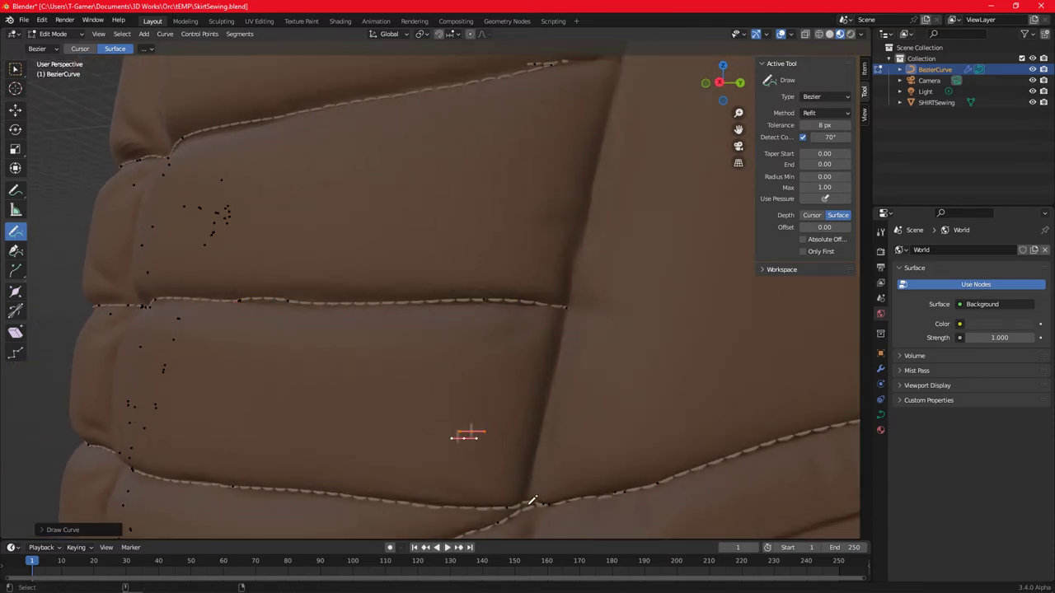
- Stitch up the vertical seam and along the seam to its corner
left_click_drag(540, 444, 552, 375)
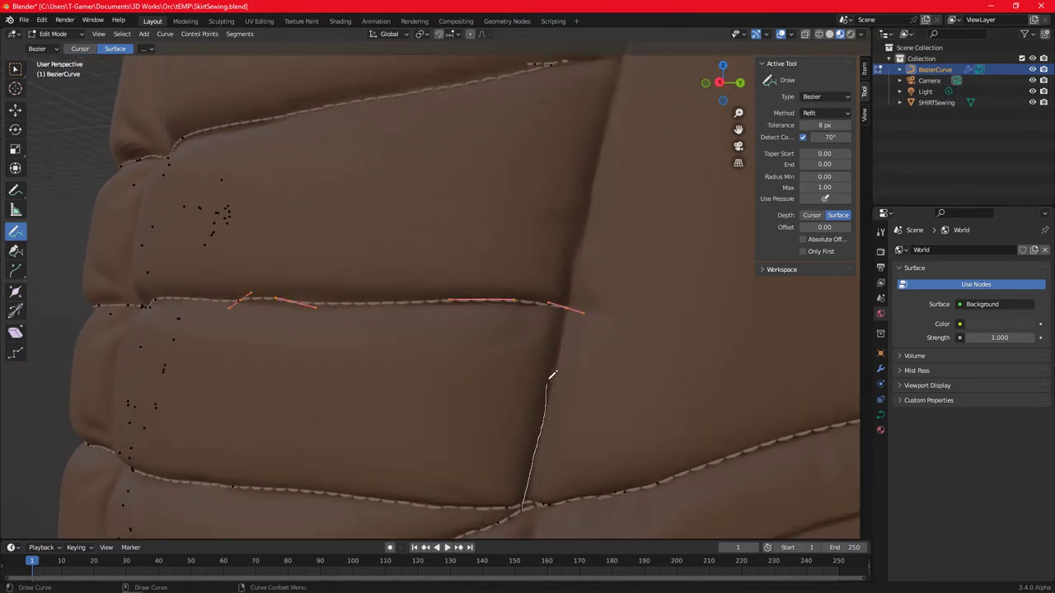
left_click_drag(578, 253, 578, 253)
middle_click_drag(578, 253, 499, 459)
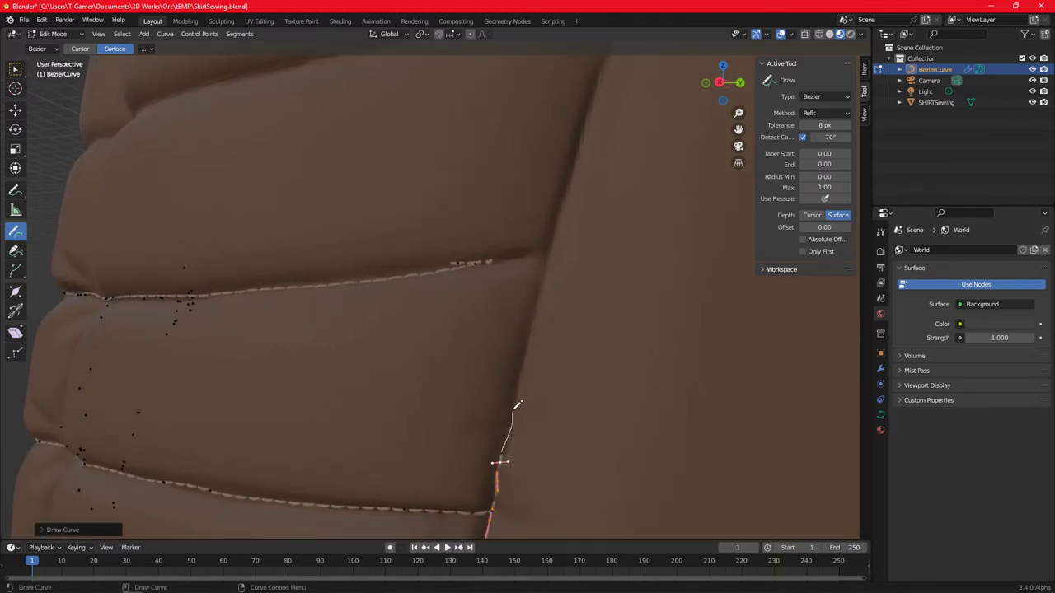
left_click_drag(550, 253, 547, 255)
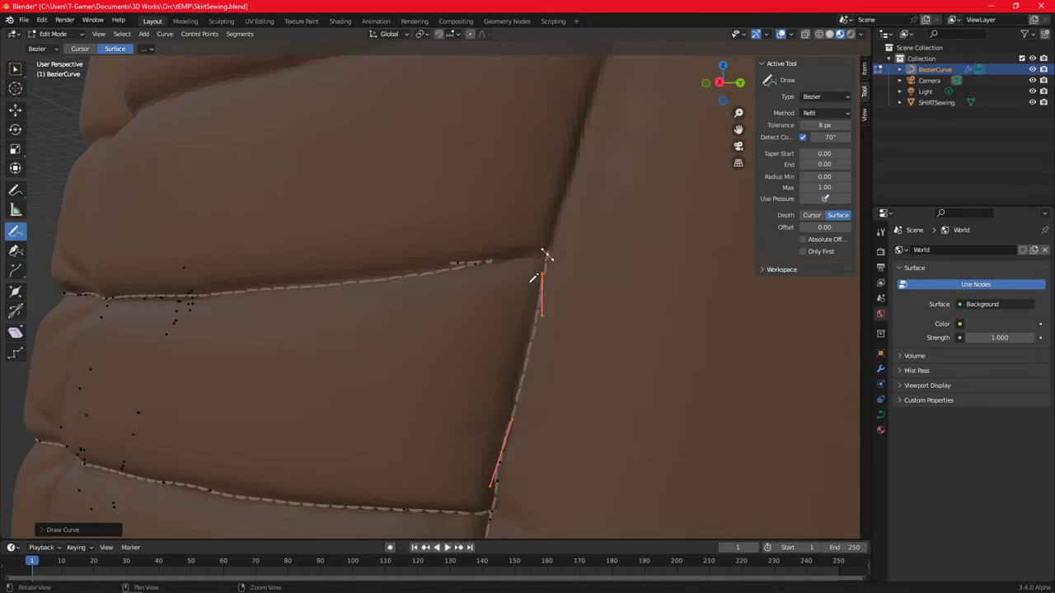
mouse_move(547, 255)
middle_mouse_down()
mouse_move(537, 299)
mouse_move(569, 259)
mouse_move(564, 305)
middle_mouse_up()
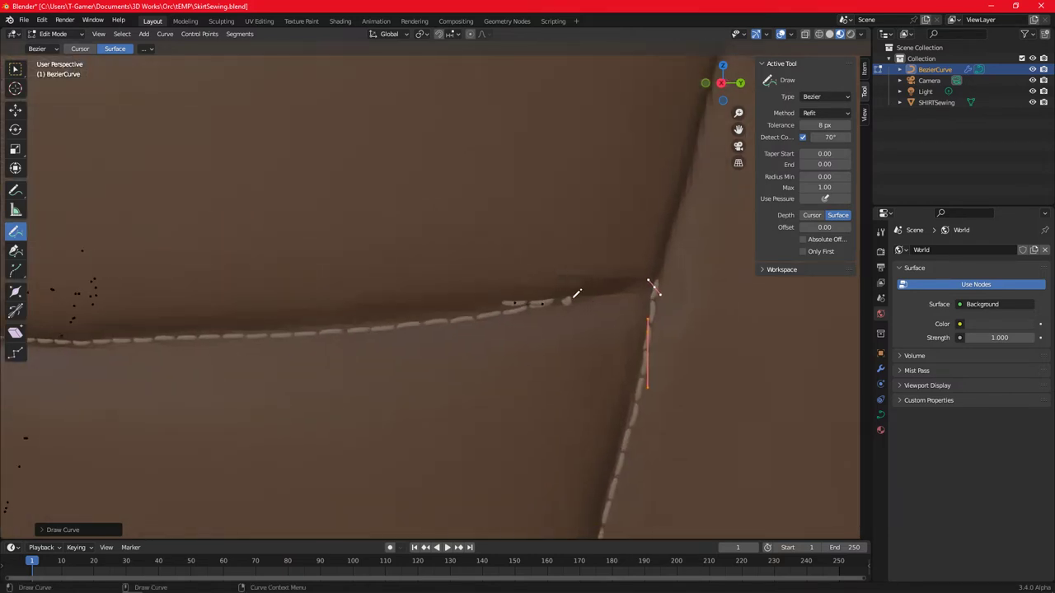
left_click_drag(569, 294, 654, 284)
mouse_move(681, 252)
middle_mouse_down()
mouse_move(635, 307)
mouse_move(555, 367)
mouse_move(542, 414)
mouse_move(542, 315)
mouse_move(565, 423)
mouse_move(535, 363)
mouse_move(568, 341)
middle_mouse_up()
- Draw a stitch curve up the vertical seam near the seam corner
mouse_move(573, 292)
middle_mouse_down()
mouse_move(558, 285)
mouse_move(499, 299)
mouse_move(476, 382)
middle_mouse_up()
scroll(476, 381, "up", 3)
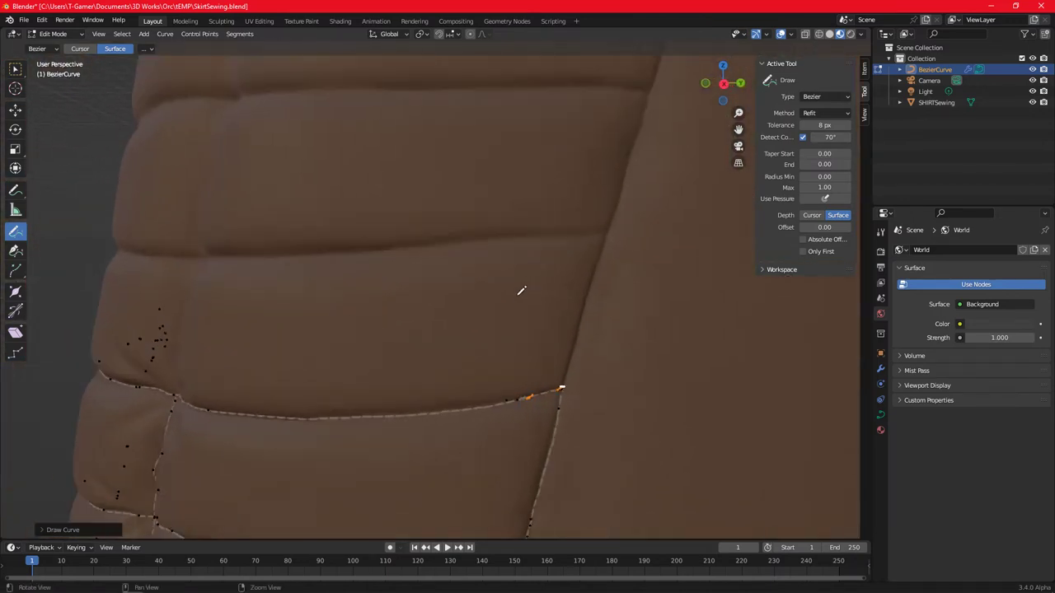
middle_click_drag(520, 292, 499, 348, "shift")
scroll(524, 374, "up", 1)
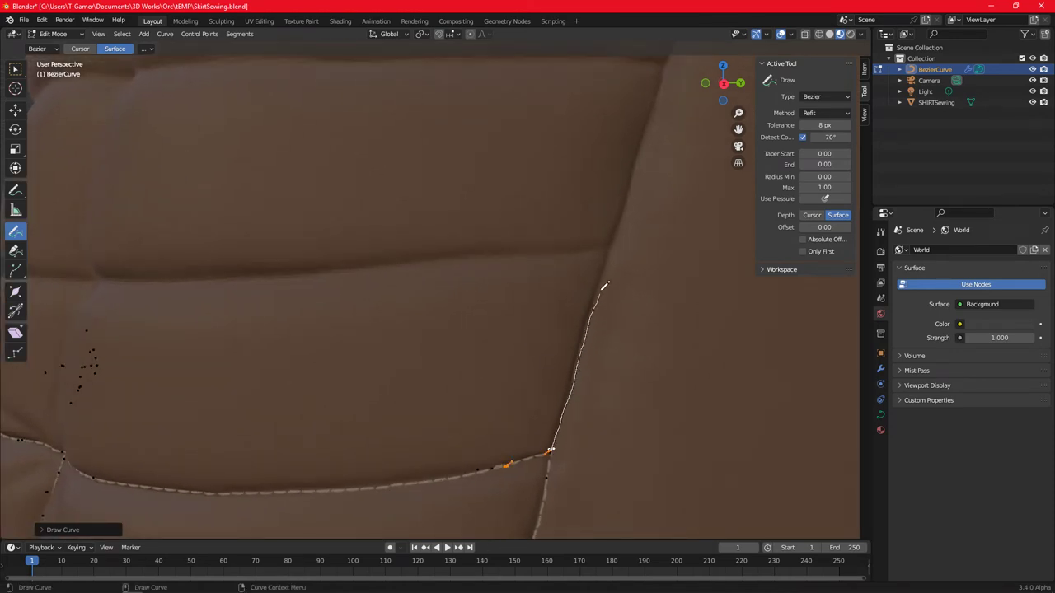
left_click_drag(633, 178, 634, 185)
mouse_move(635, 186)
middle_mouse_down()
mouse_move(640, 215)
mouse_move(565, 255)
mouse_move(572, 267)
mouse_move(598, 266)
mouse_move(581, 297)
middle_mouse_up()
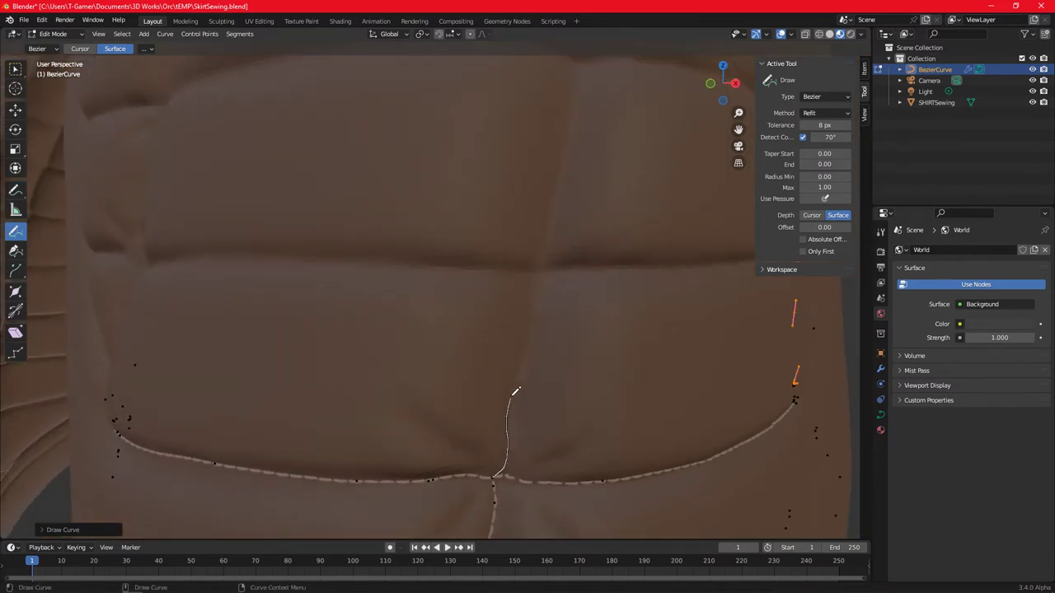
- Replace a stray stroke with a stitch up the central vertical seam
left_click_drag(545, 265, 583, 257)
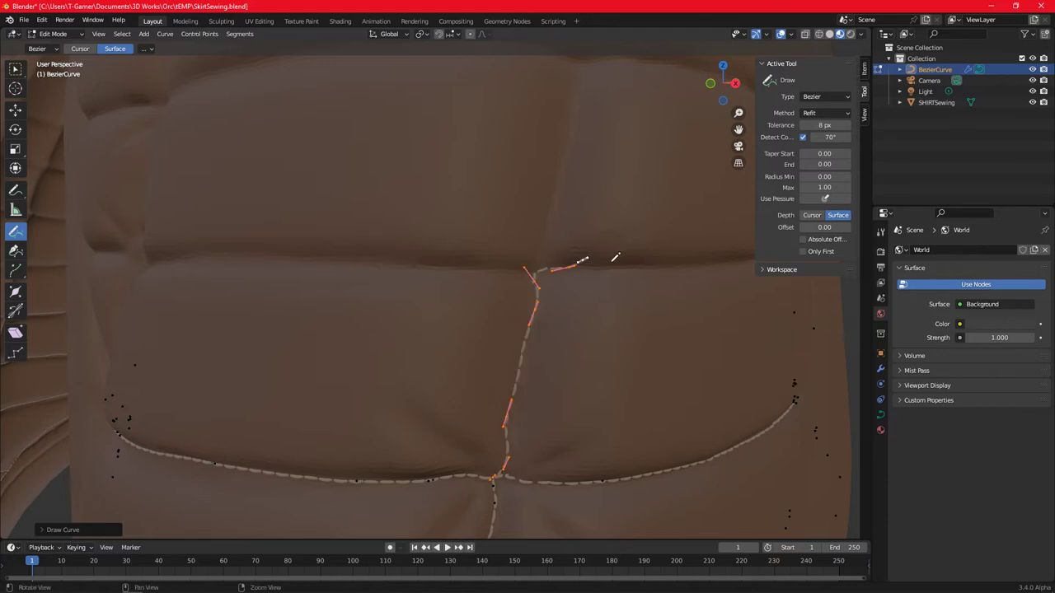
key("ctrl+z")
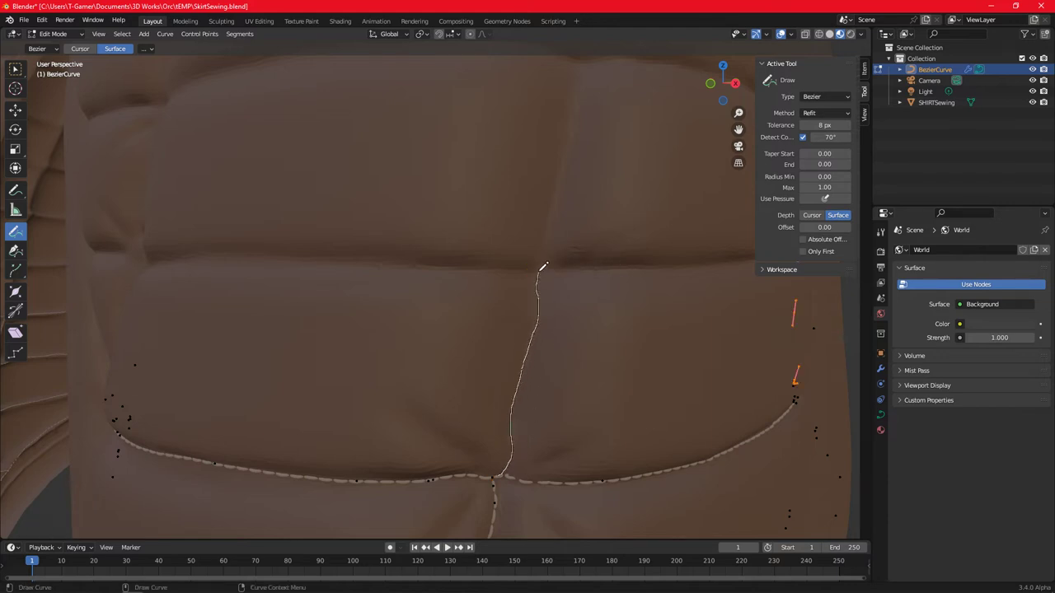
left_click_drag(543, 265, 562, 161)
mouse_move(572, 252)
middle_mouse_down()
mouse_move(424, 348)
mouse_move(467, 334)
mouse_move(453, 355)
middle_mouse_up()
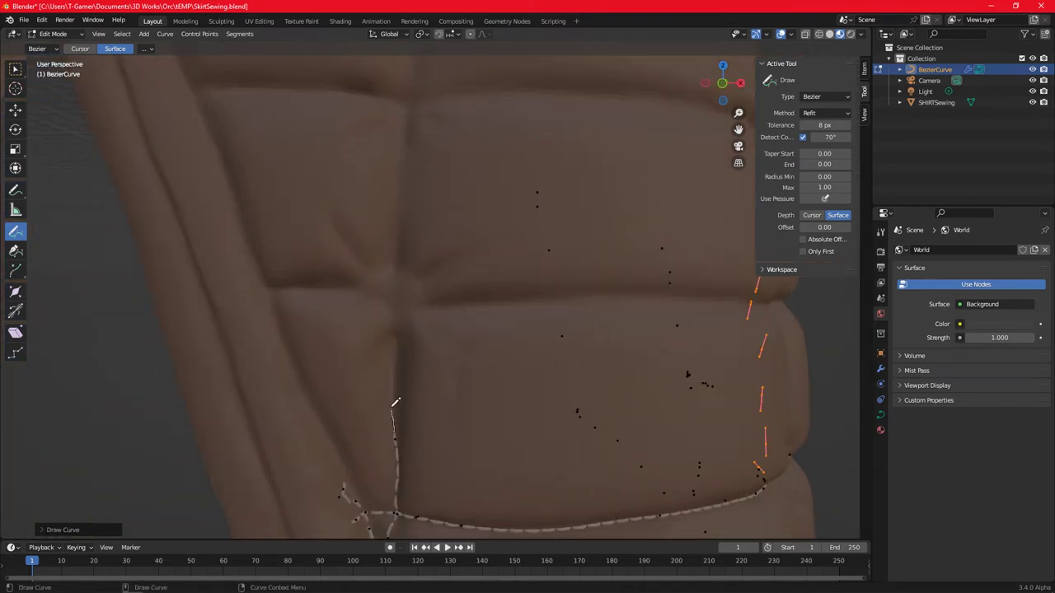
- Redraw the misdrawn stitch up the vertical seam and cancel a stray stroke
left_click_drag(415, 302, 416, 301)
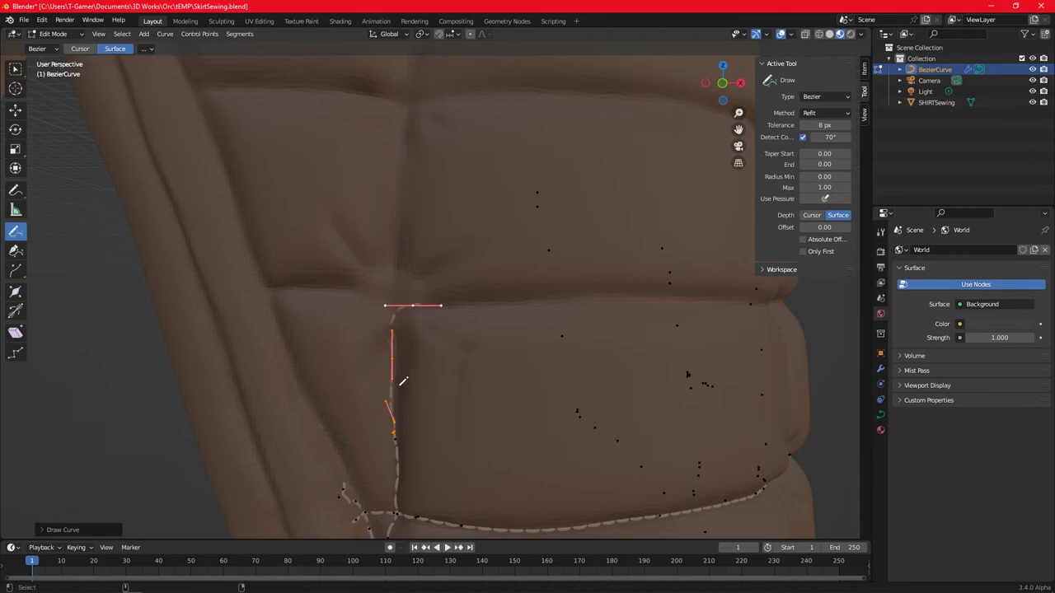
key("ctrl+z")
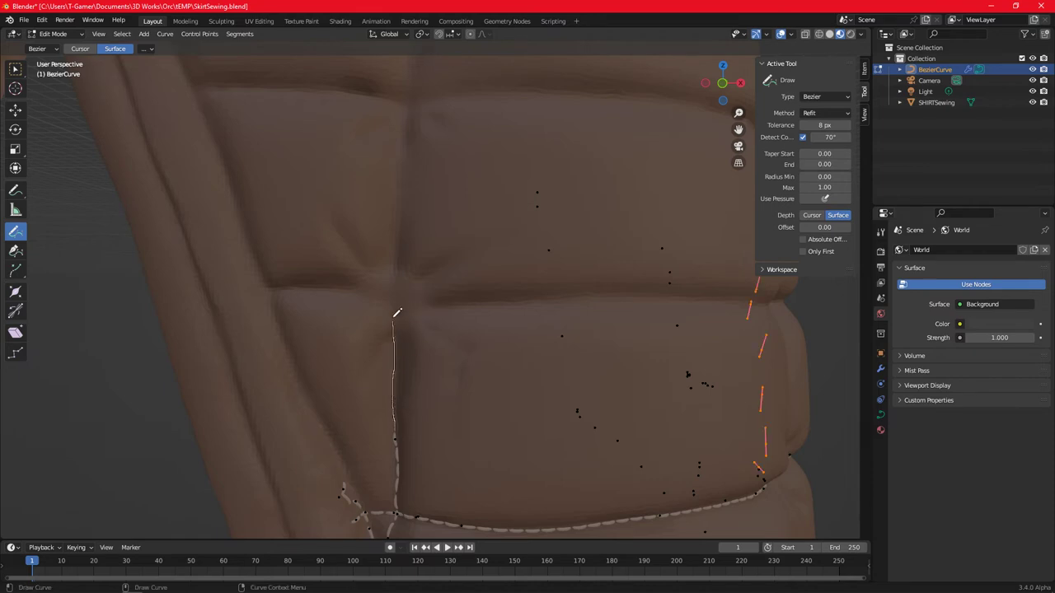
left_click_drag(398, 257, 410, 209)
mouse_move(409, 209)
middle_mouse_down()
mouse_move(412, 287)
mouse_move(426, 300)
mouse_move(493, 302)
middle_mouse_up()
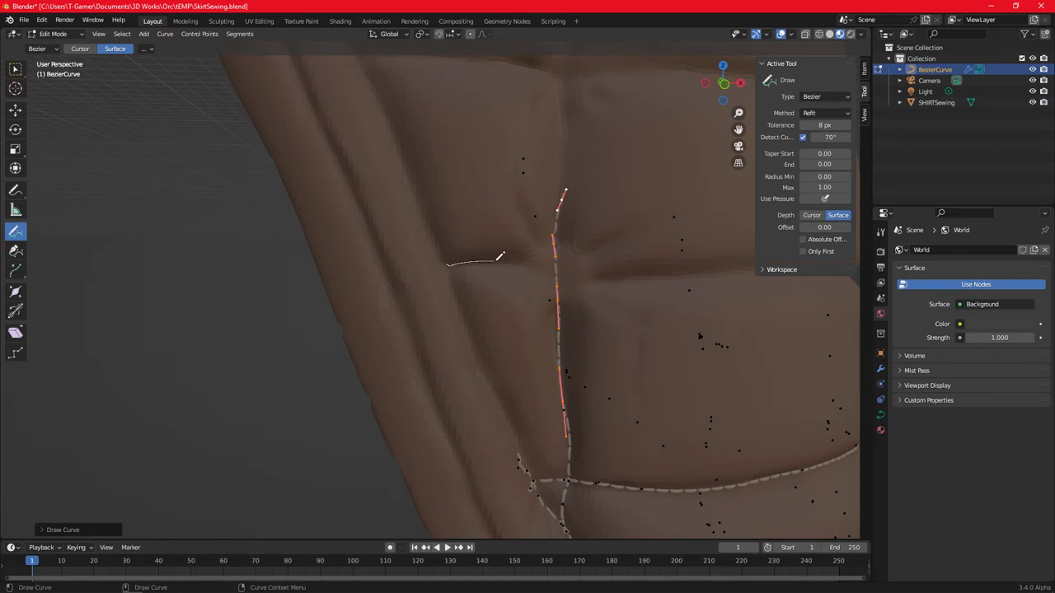
key("Escape")
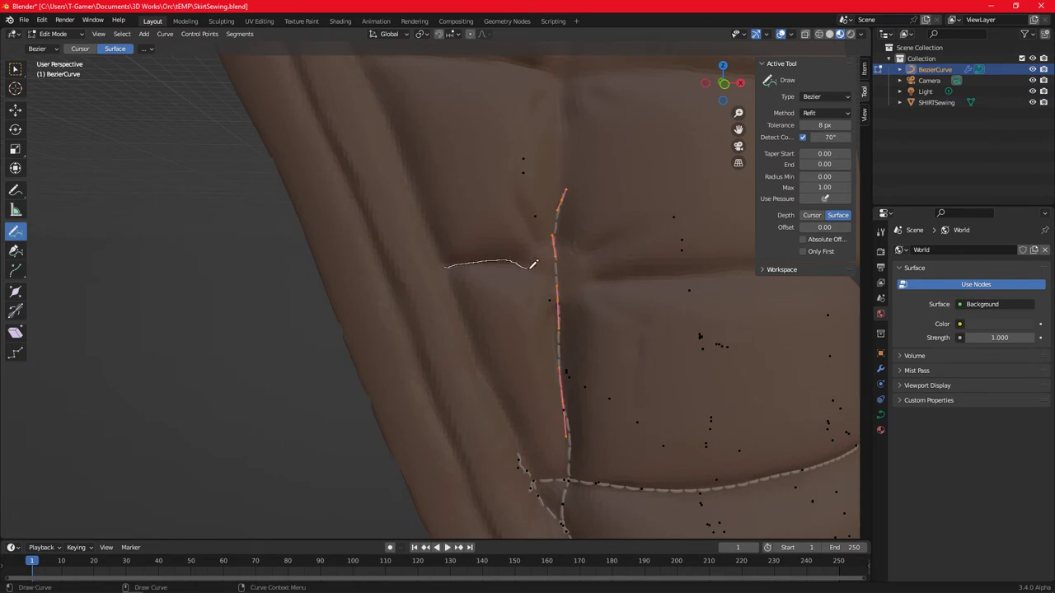
- Stitch along the horizontal seam and remove an unwanted extra curve
left_click_drag(605, 278, 607, 278)
mouse_move(607, 278)
middle_mouse_down()
mouse_move(569, 370)
mouse_move(514, 337)
mouse_move(572, 344)
mouse_move(431, 265)
mouse_move(483, 301)
mouse_move(470, 329)
mouse_move(483, 311)
mouse_move(492, 322)
mouse_move(497, 424)
middle_mouse_up()
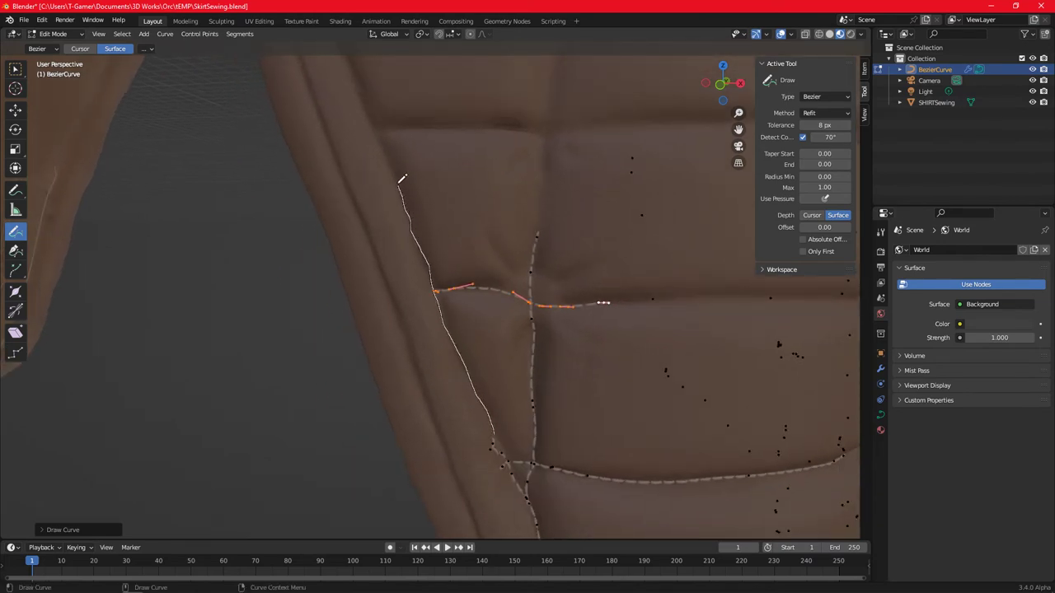
left_click_drag(373, 124, 402, 135)
key("ctrl+z")
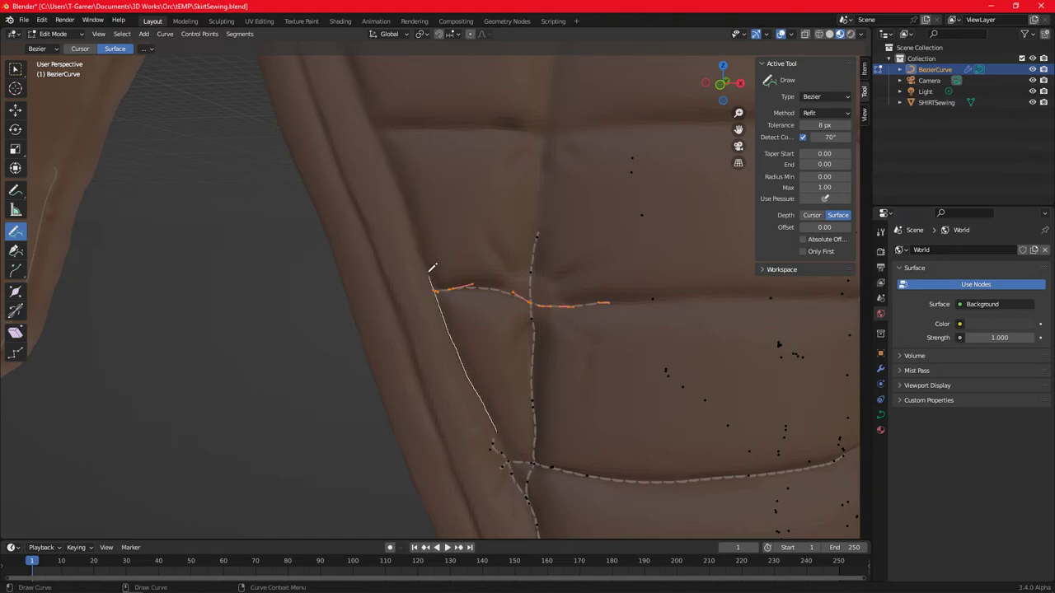
- Stitch down the left edge seam and along the upper horizontal seam, redoing a bad stroke
left_click_drag(363, 69, 363, 68)
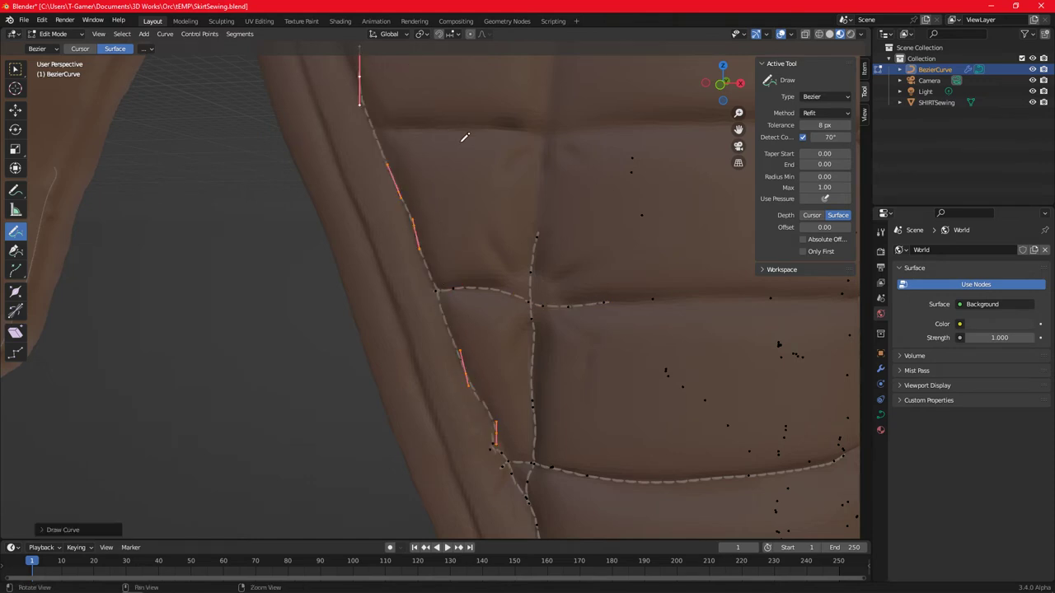
middle_click_drag(464, 135, 414, 266, "shift")
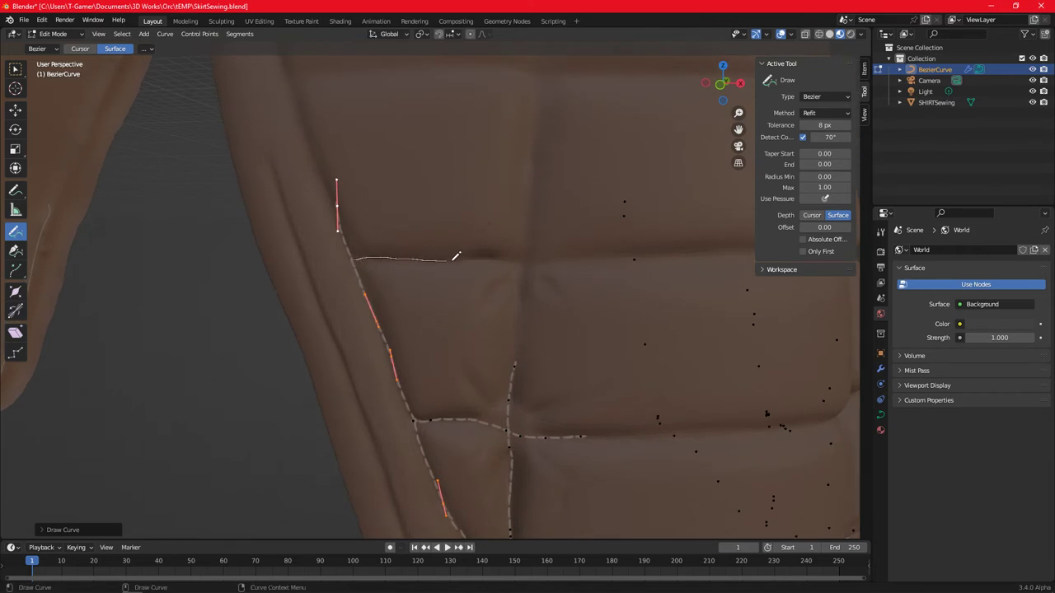
mouse_move(453, 258)
left_mouse_down()
mouse_move(518, 255)
mouse_move(353, 258)
left_mouse_up()
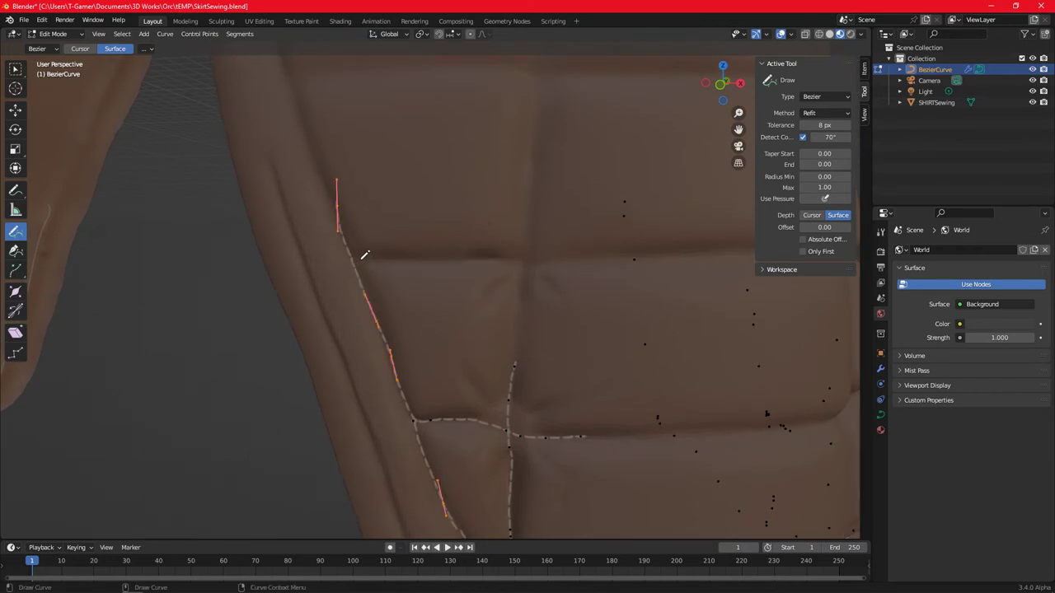
key("Escape")
left_click_drag(372, 253, 444, 256)
left_click_drag(515, 258, 518, 270)
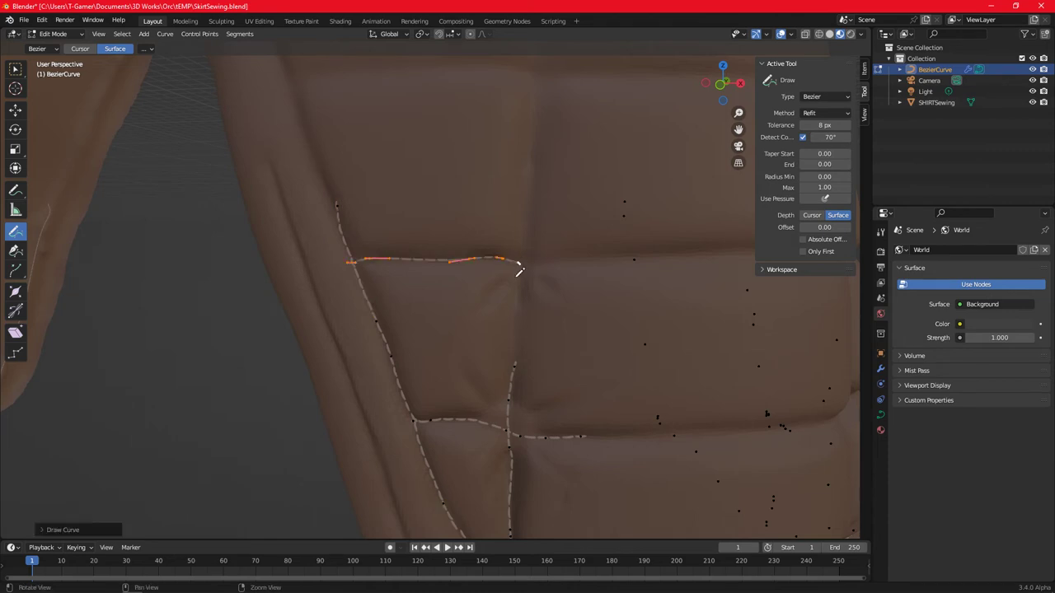
middle_click_drag(518, 271, 420, 323)
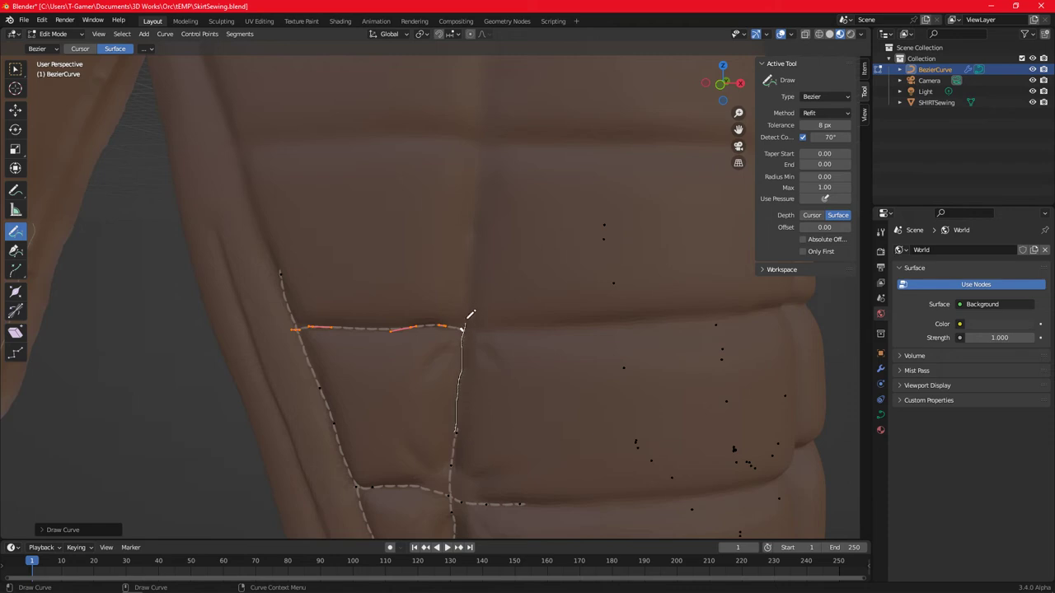
- Stitch up the vertical seam and rightward along the horizontal seam
left_click_drag(471, 315, 474, 197)
middle_click_drag(500, 288, 465, 282)
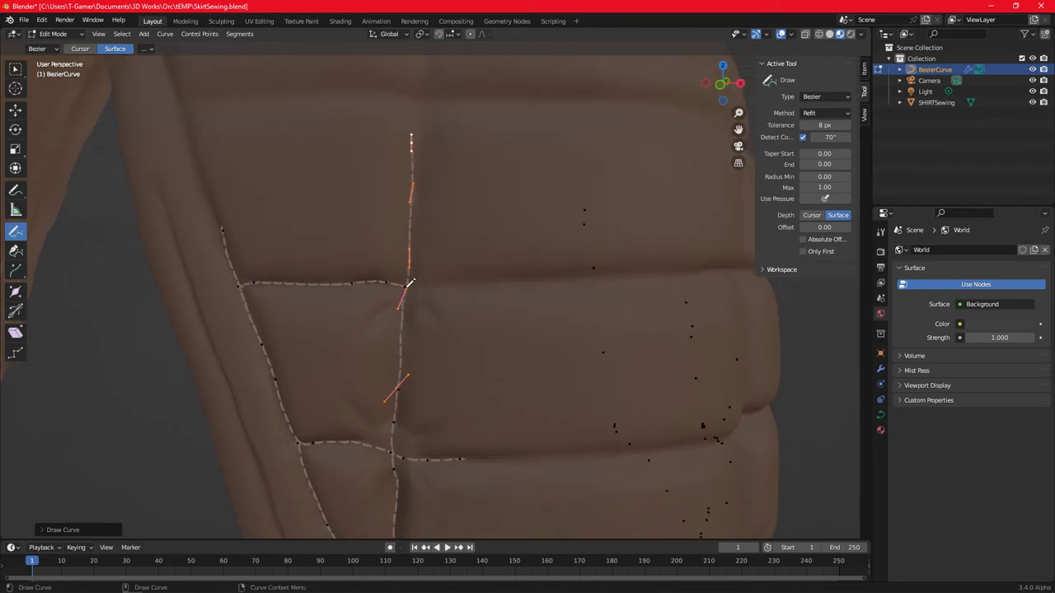
left_click_drag(434, 281, 710, 267)
mouse_move(709, 267)
middle_mouse_down()
mouse_move(648, 271)
mouse_move(589, 252)
mouse_move(536, 271)
mouse_move(513, 233)
mouse_move(534, 252)
middle_mouse_up()
- Add a stitch curve along the next lower horizontal seam
scroll(532, 247, "down", 3)
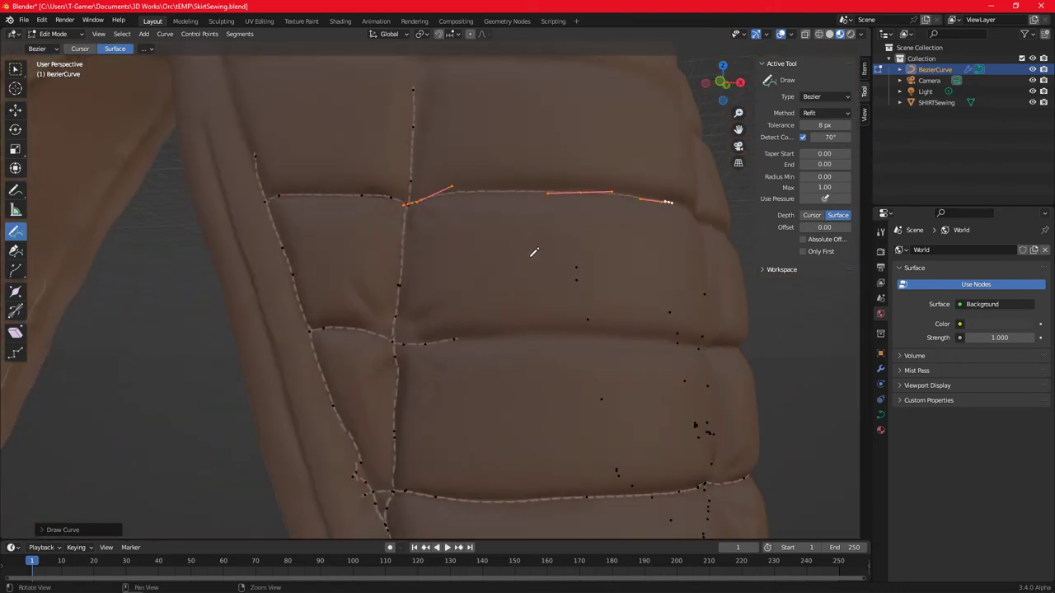
mouse_move(496, 318)
middle_mouse_down()
mouse_move(501, 310)
mouse_move(485, 346)
middle_mouse_up()
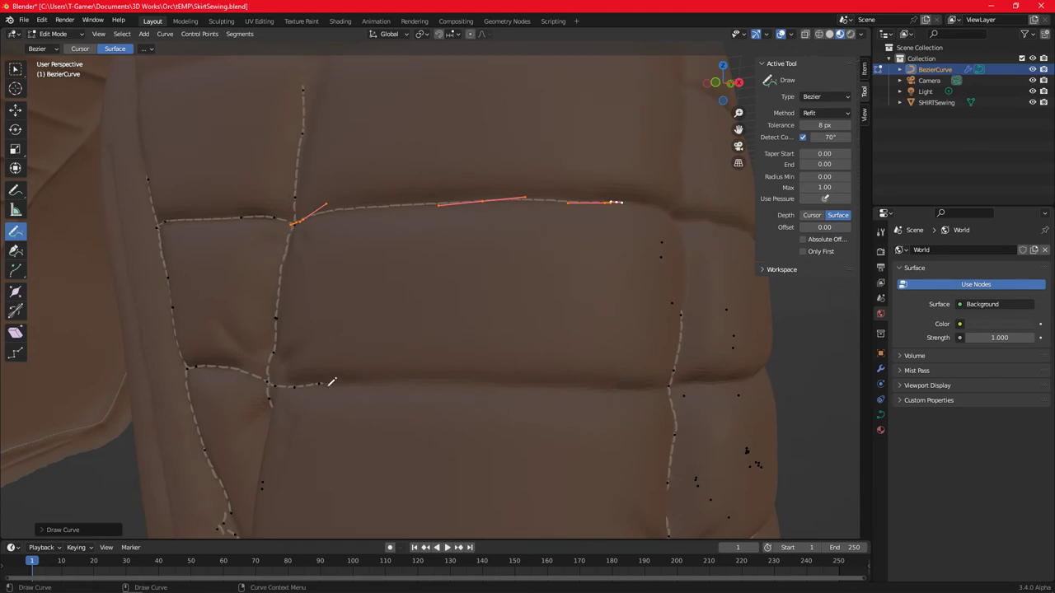
left_click_drag(422, 379, 677, 386)
mouse_move(626, 380)
middle_mouse_down()
mouse_move(506, 351)
mouse_move(521, 410)
mouse_move(523, 299)
mouse_move(501, 401)
mouse_move(454, 386)
mouse_move(474, 309)
mouse_move(362, 360)
middle_mouse_up()
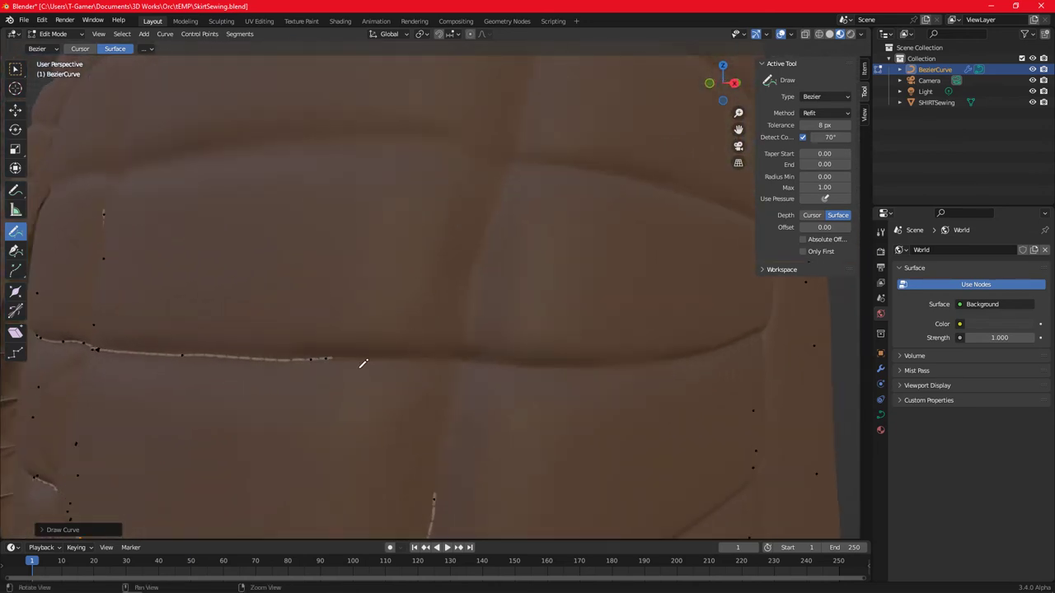
- Draw a dashed stitch curve along the front panel's horizontal seam
left_click_drag(368, 358, 647, 356)
left_click_drag(756, 326, 761, 331)
mouse_move(761, 331)
middle_mouse_down()
mouse_move(650, 360)
mouse_move(561, 349)
middle_mouse_up()
middle_click_drag(519, 299, 459, 377)
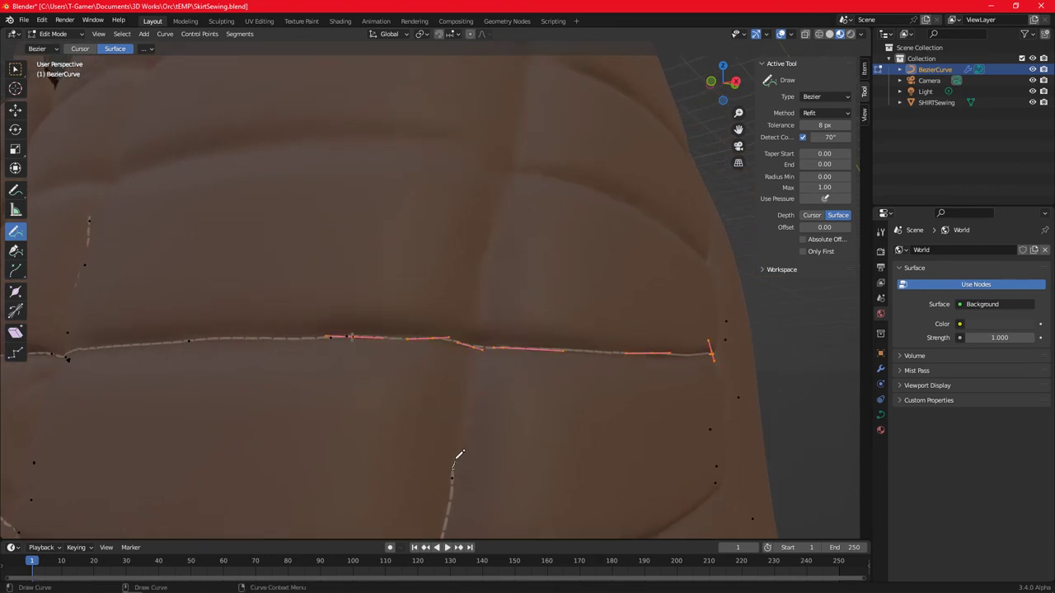
- Trace the vertical seam, undoing the misplaced curve and cancelling the stroke near the intersection
left_click_drag(487, 301, 488, 261)
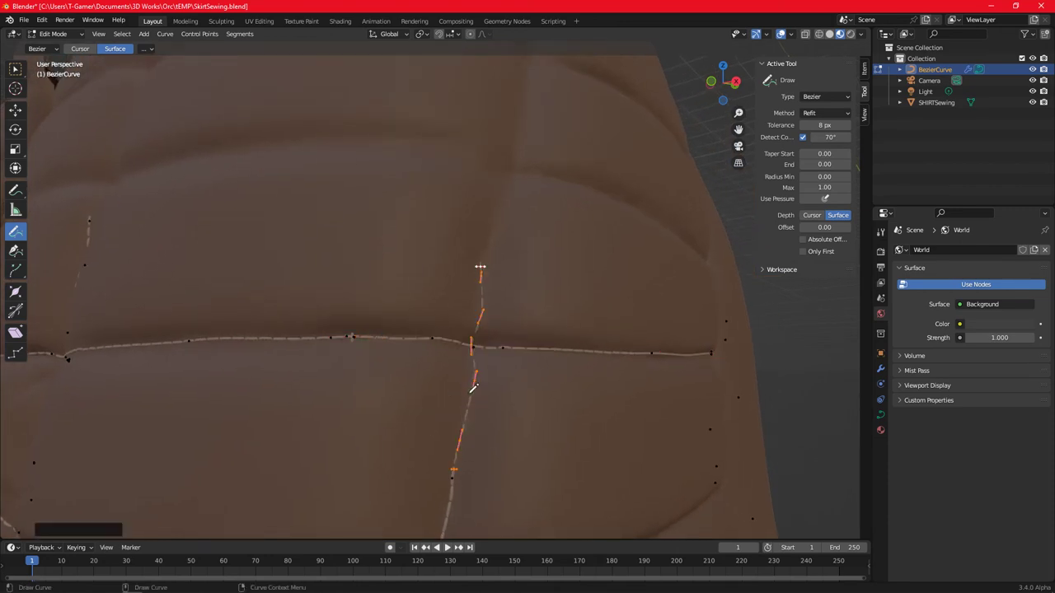
key("ctrl+z")
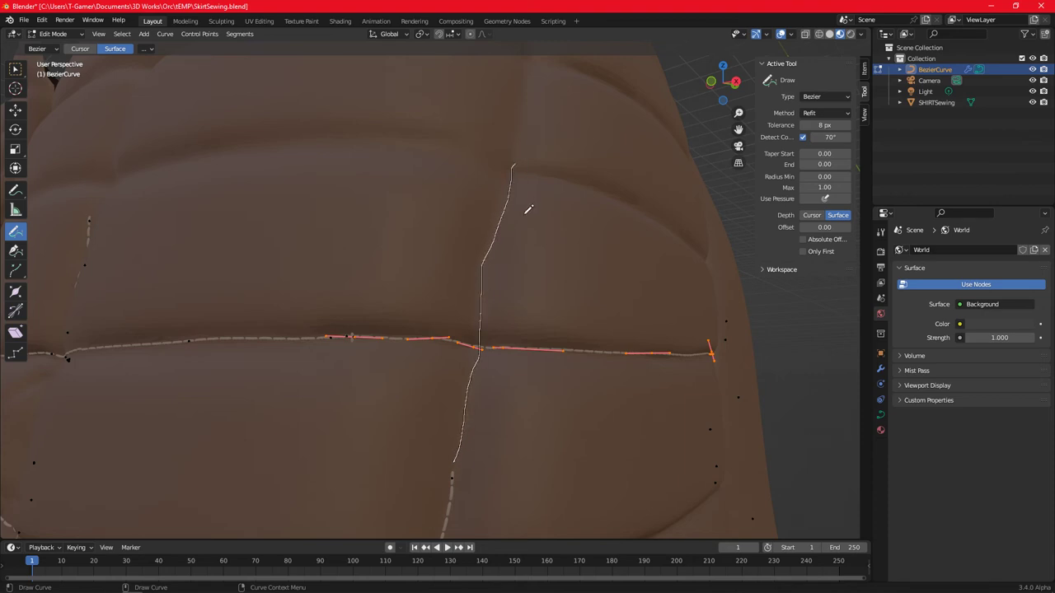
mouse_move(528, 210)
middle_mouse_down()
mouse_move(437, 340)
mouse_move(447, 341)
mouse_move(372, 295)
mouse_move(431, 249)
mouse_move(326, 311)
middle_mouse_up()
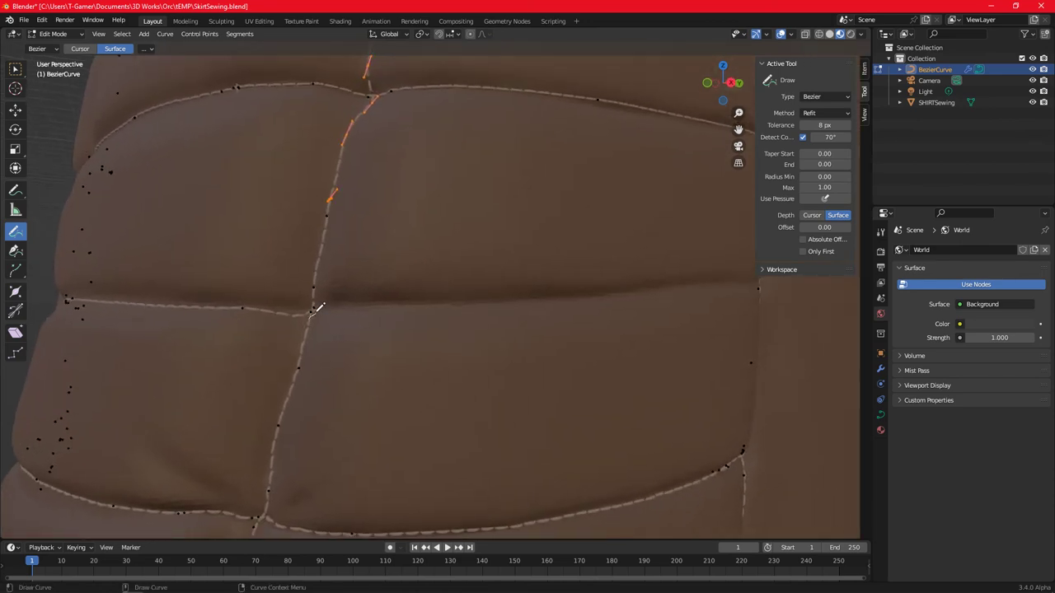
right_click(320, 304)
- Stitch the horizontal seam right of the vertical seam, then orbit and zoom to a side view
mouse_move(359, 297)
left_mouse_down()
mouse_move(688, 282)
mouse_move(701, 293)
left_mouse_up()
mouse_move(701, 293)
middle_mouse_down()
mouse_move(607, 302)
mouse_move(615, 306)
mouse_move(565, 372)
mouse_move(568, 356)
mouse_move(593, 351)
mouse_move(632, 273)
mouse_move(497, 320)
mouse_move(487, 401)
middle_mouse_up()
scroll(440, 360, "up", 2)
middle_click_drag(440, 360, 436, 360)
scroll(513, 313, "up", 2)
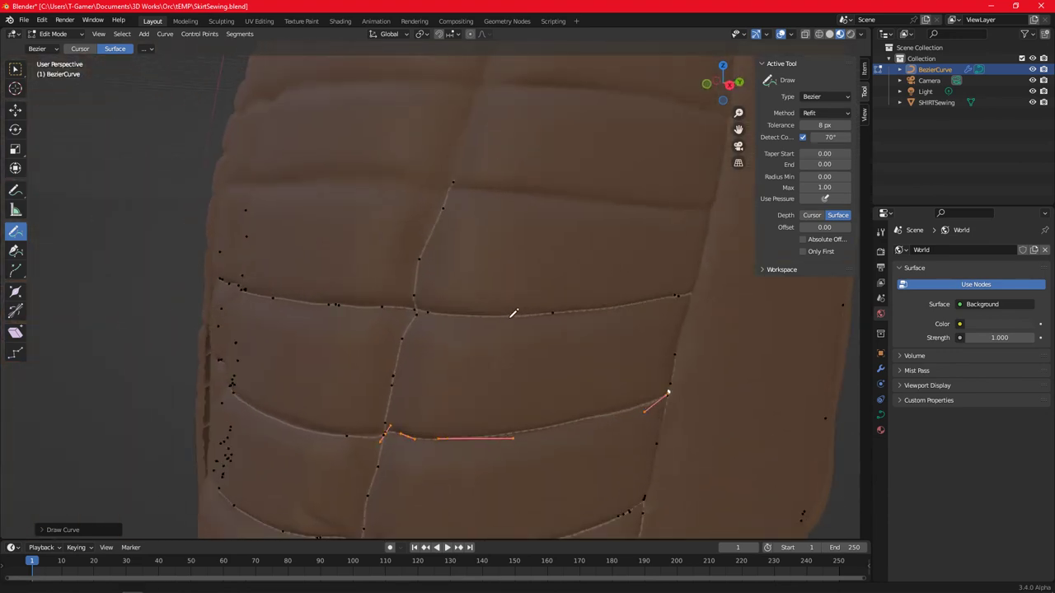
scroll(513, 313, "down", 2)
mouse_move(577, 322)
middle_mouse_down()
mouse_move(577, 304)
mouse_move(621, 295)
middle_mouse_up()
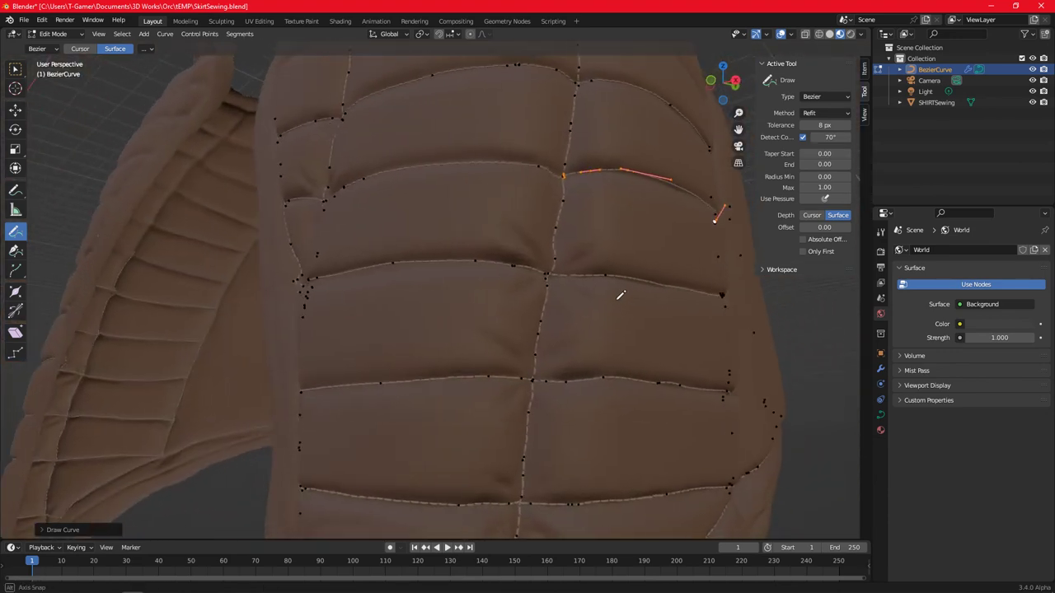
scroll(617, 292, "up", 1)
scroll(577, 293, "up", 2)
scroll(536, 268, "up", 1)
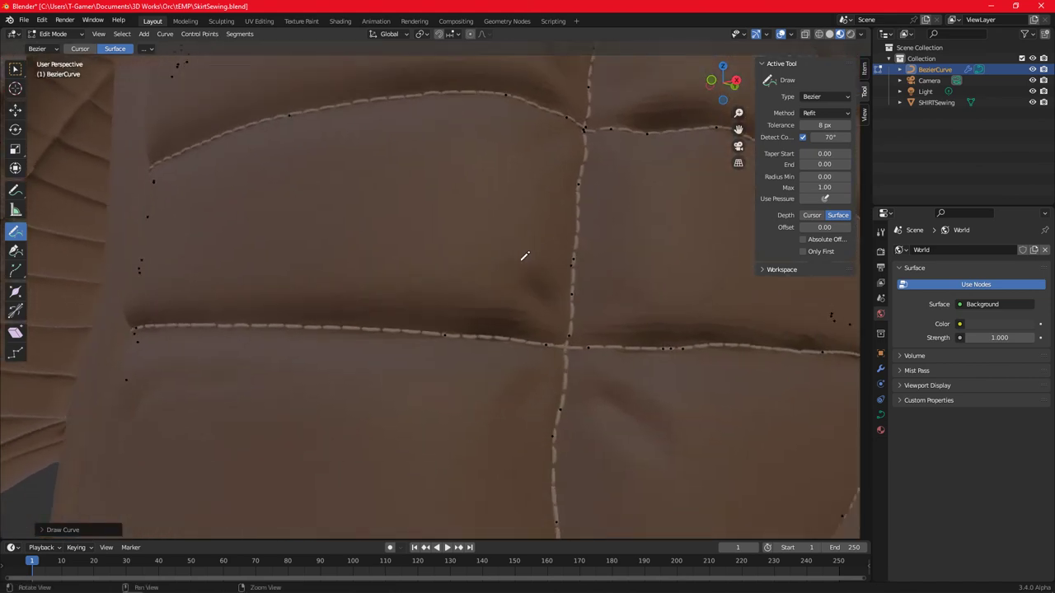
- Set the stitch modifier's Tickness to 0.260 and Separation to 2.530, then open the mode menu
left_click(883, 370)
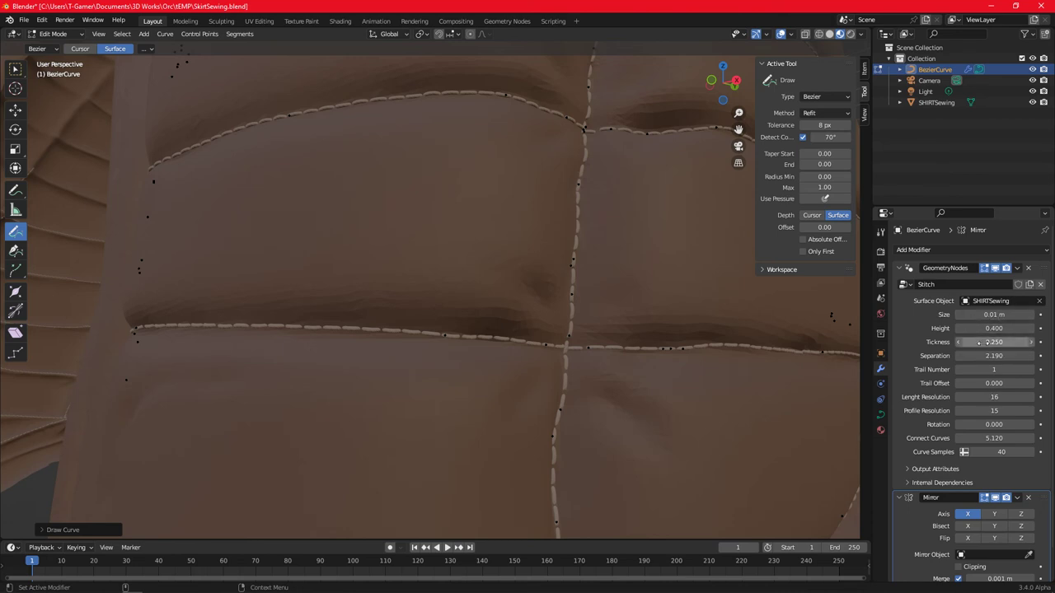
mouse_move(1003, 342)
left_mouse_down()
mouse_move(1026, 342)
mouse_move(969, 342)
mouse_move(1010, 355)
mouse_move(1001, 355)
left_mouse_up()
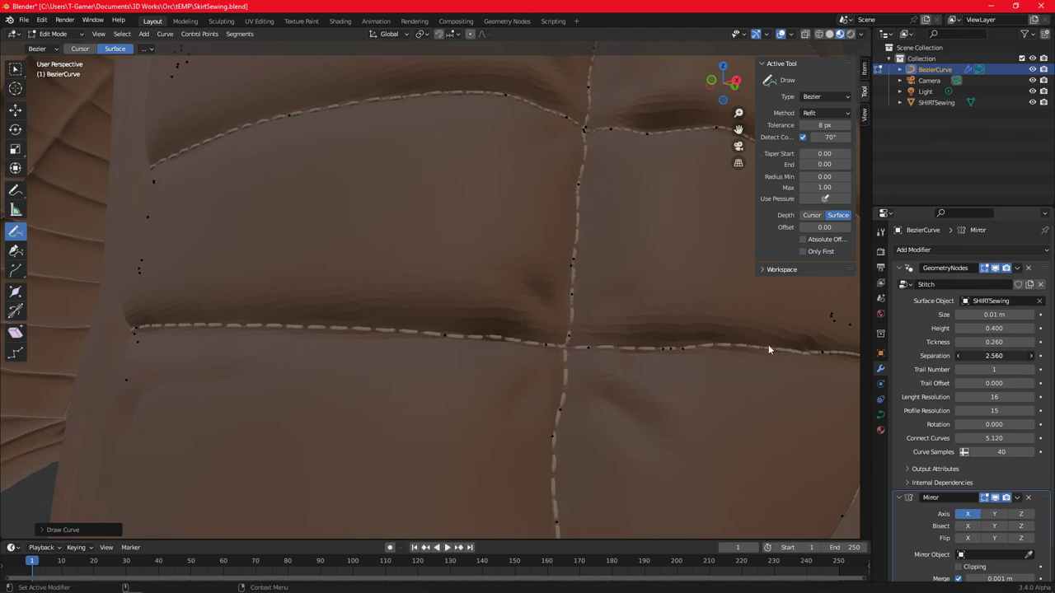
scroll(626, 314, "down", 5)
scroll(613, 356, "up", 2, "shift")
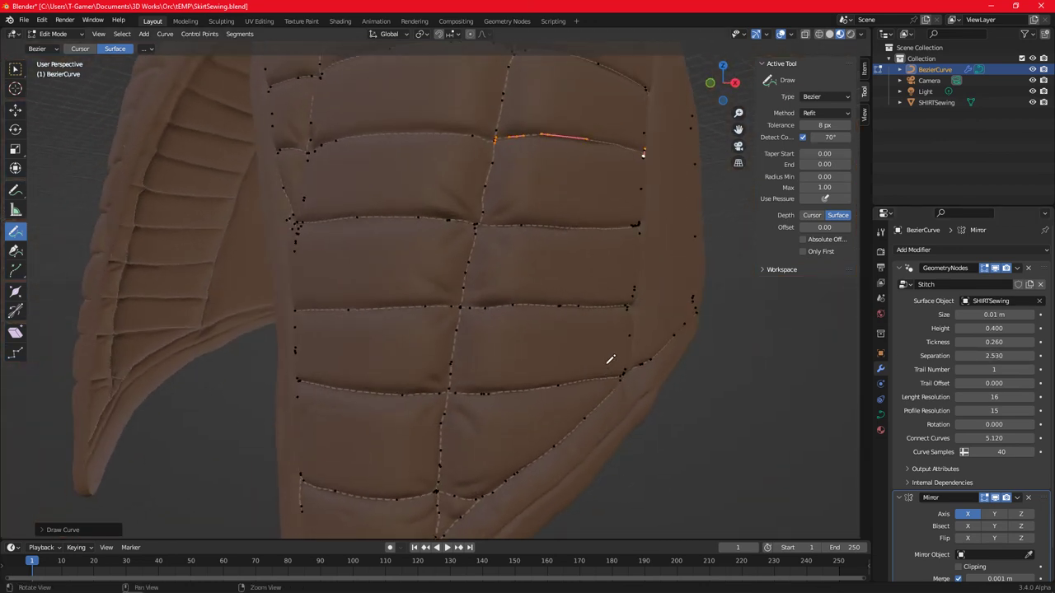
left_click(54, 34)
- In Object Mode, select BezierCurve and delete its Mirror modifier, keeping only GeometryNodes
left_click(63, 48)
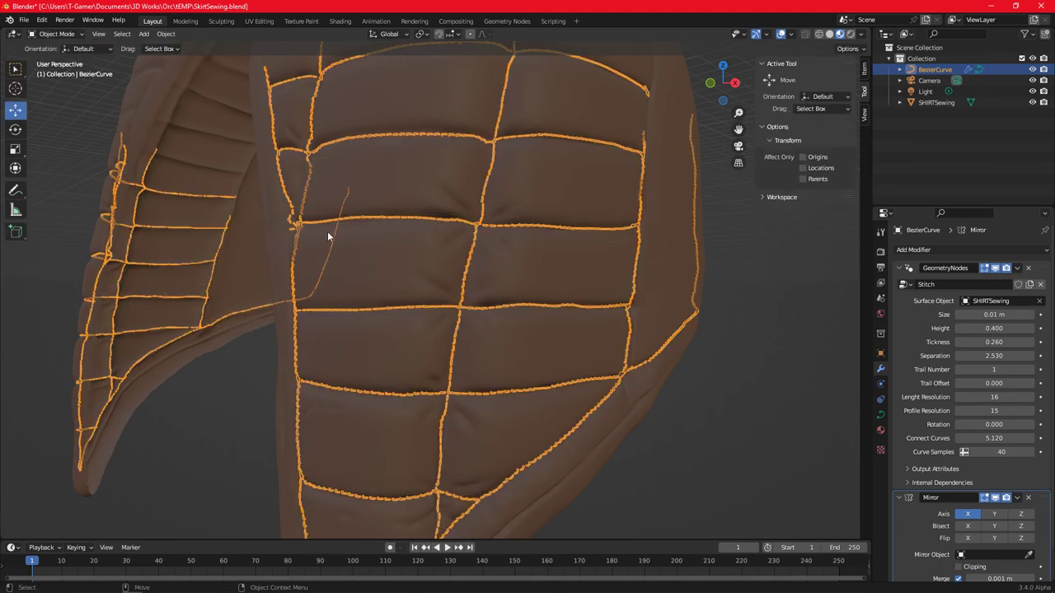
left_click(738, 443)
mouse_move(617, 386)
middle_mouse_down()
mouse_move(669, 386)
mouse_move(353, 389)
mouse_move(459, 294)
mouse_move(501, 301)
middle_mouse_up()
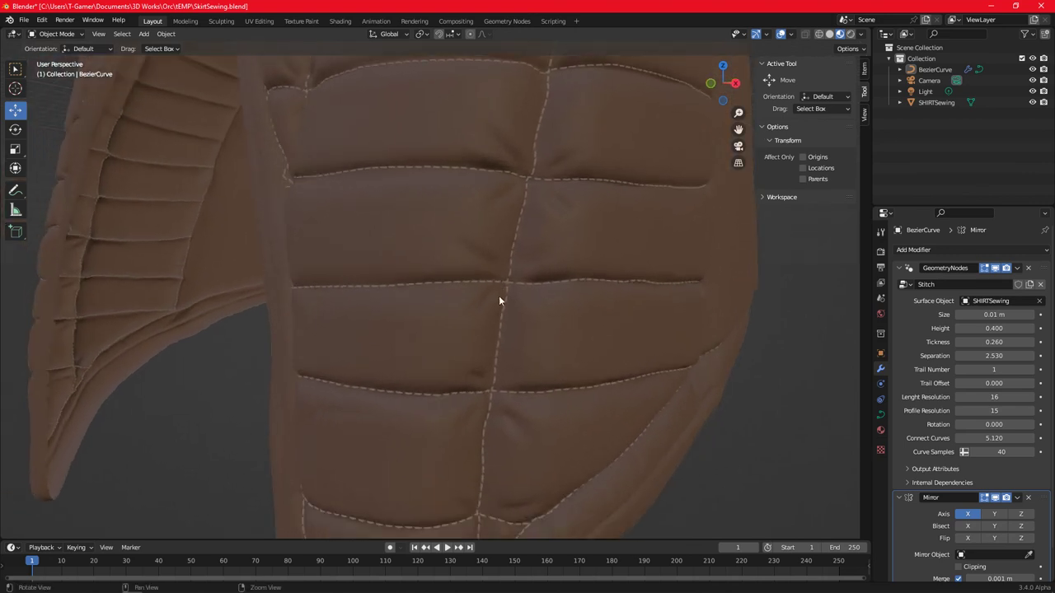
left_click(508, 285)
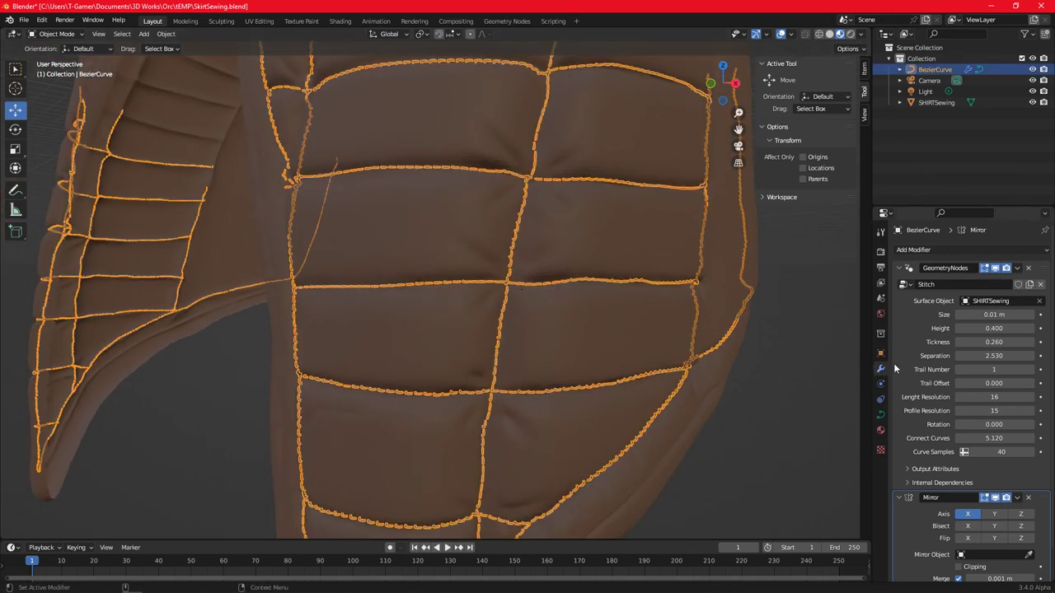
left_click(1029, 499)
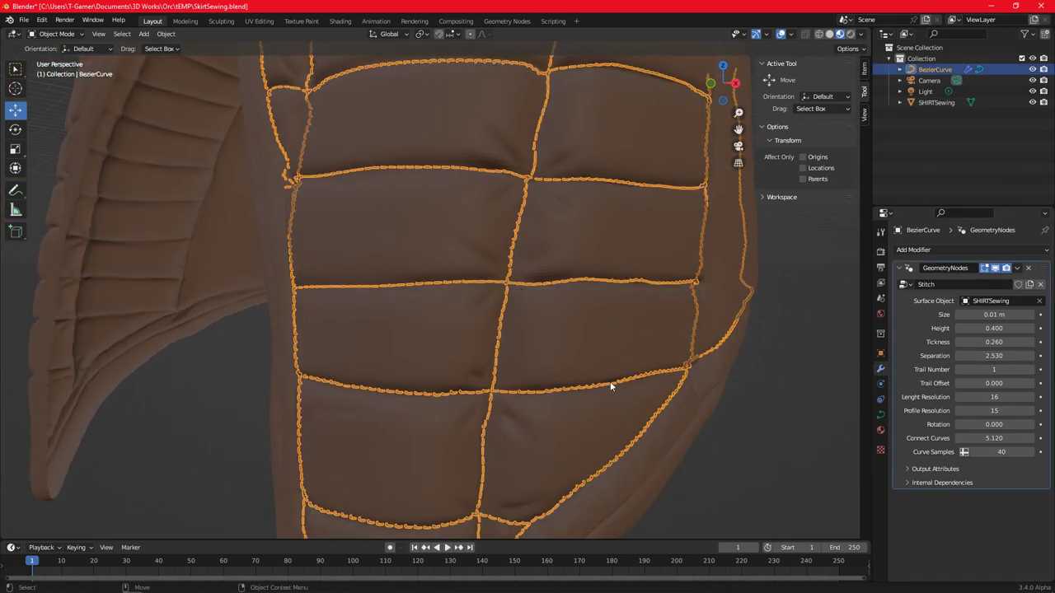
left_click(789, 423)
mouse_move(790, 423)
middle_mouse_down()
mouse_move(582, 384)
mouse_move(513, 356)
mouse_move(581, 373)
mouse_move(550, 351)
mouse_move(671, 318)
mouse_move(494, 311)
mouse_move(510, 270)
mouse_move(490, 294)
mouse_move(502, 286)
mouse_move(497, 313)
mouse_move(607, 297)
middle_mouse_up()
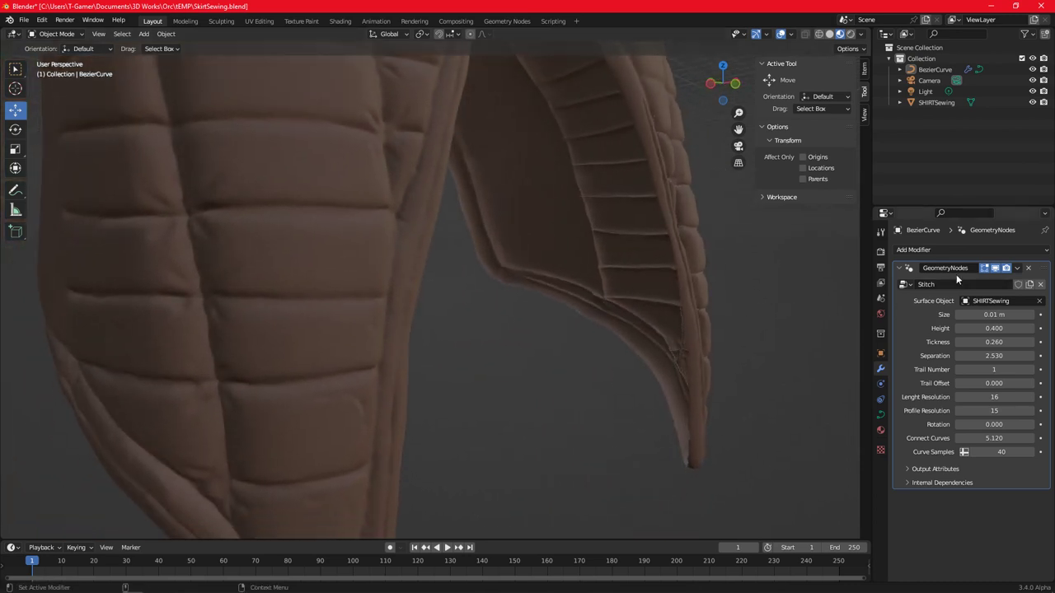
- Add an X-axis Mirror modifier to BezierCurve, orbit to check mirrored seams, and toggle X-ray
left_click(977, 249)
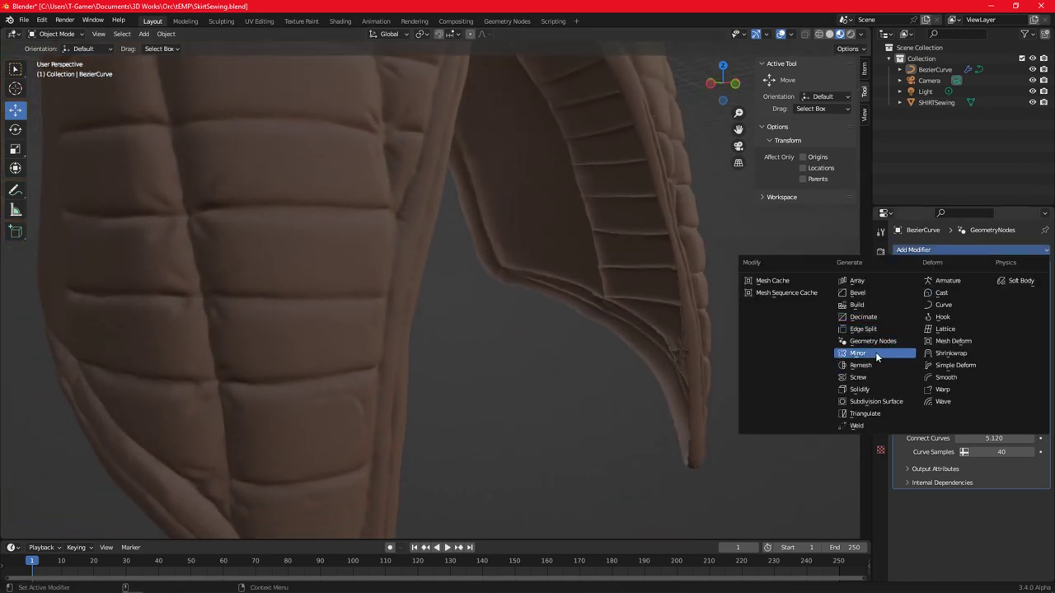
left_click(875, 351)
mouse_move(560, 376)
middle_mouse_down()
mouse_move(595, 403)
mouse_move(438, 388)
mouse_move(509, 319)
mouse_move(543, 360)
mouse_move(572, 358)
middle_mouse_up()
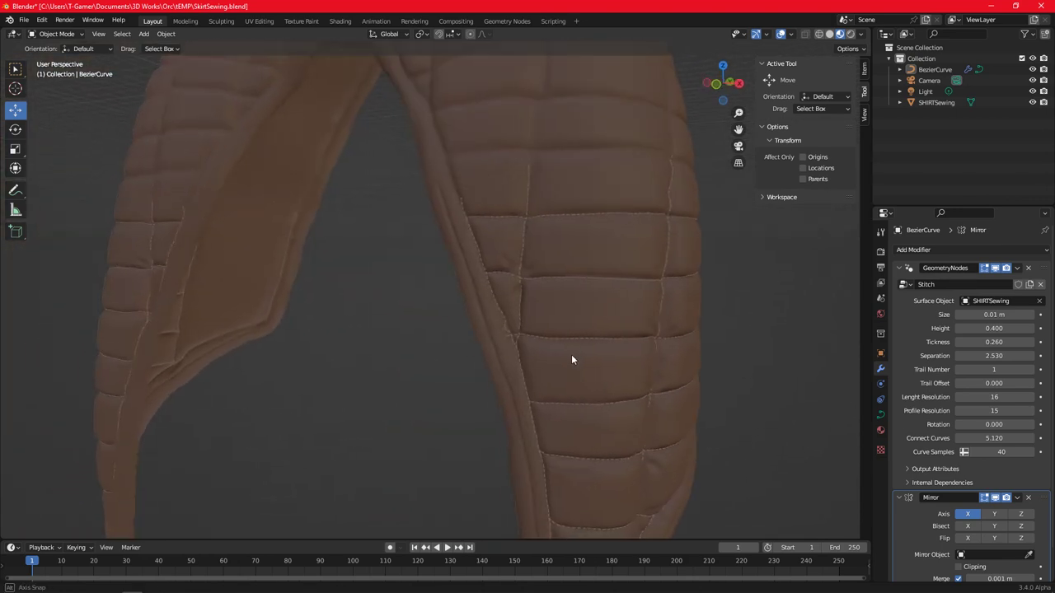
scroll(573, 266, "up", 3)
mouse_move(573, 266)
middle_mouse_down()
mouse_move(558, 306)
mouse_move(531, 306)
mouse_move(577, 365)
middle_mouse_up()
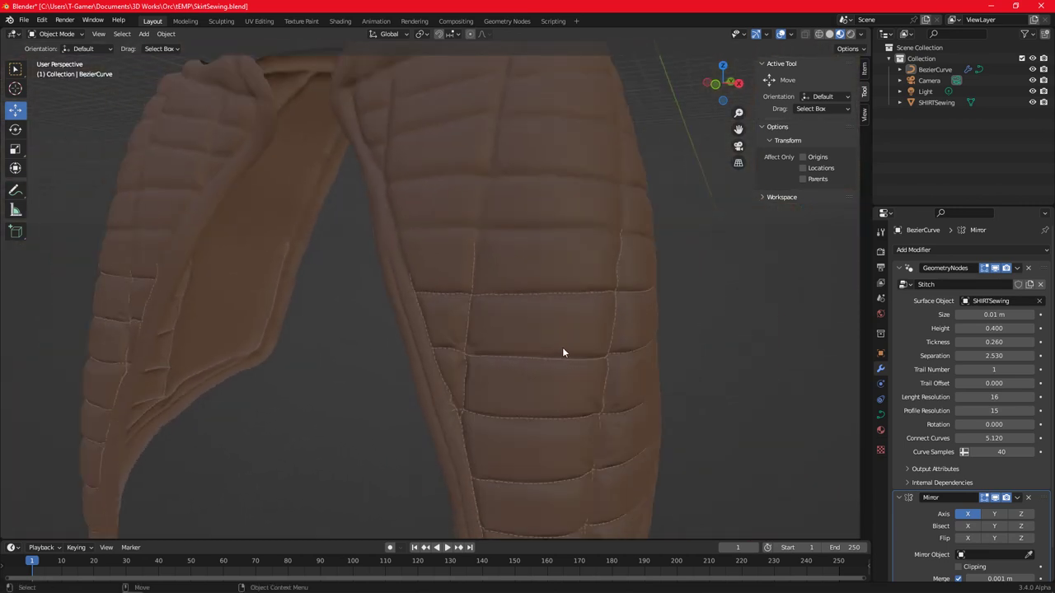
key("alt+z")
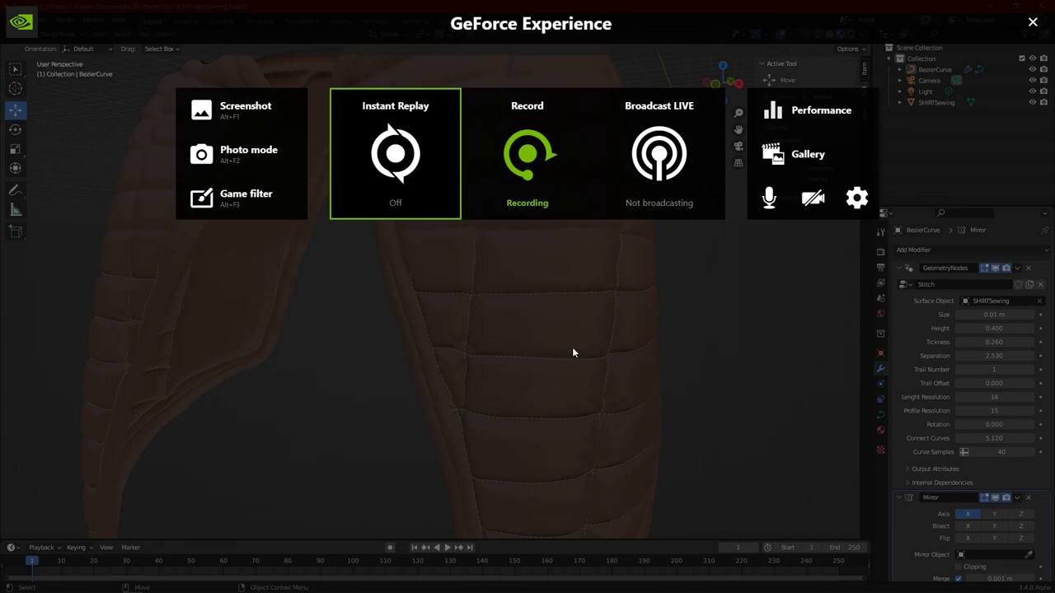